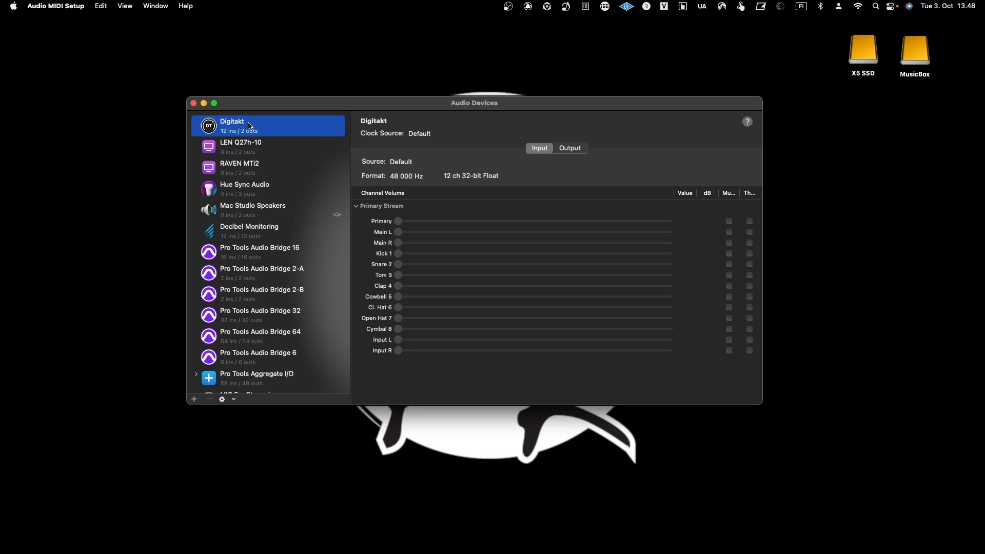
- Examine the Digitakt's output and input channel lists in the audio device settings
left_click(563, 148)
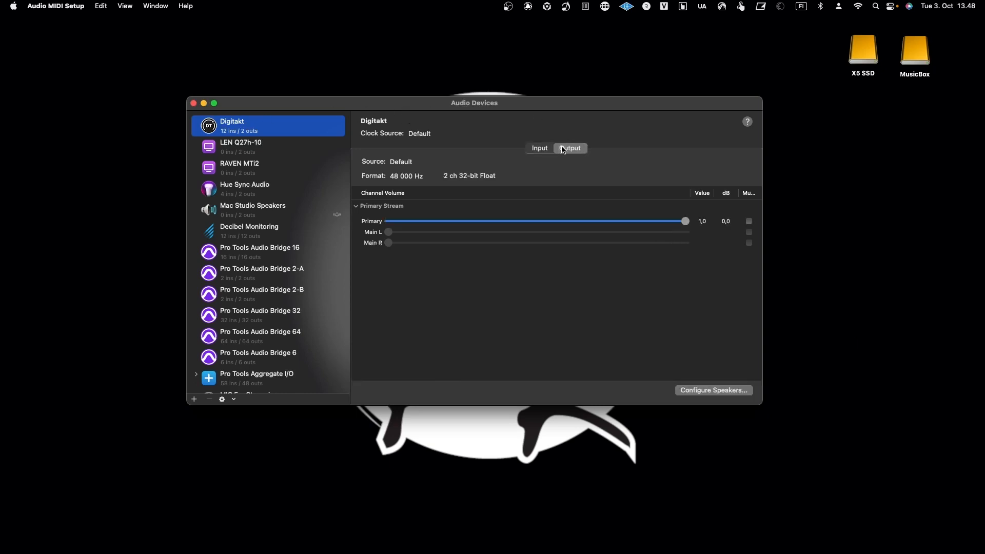
left_click(545, 149)
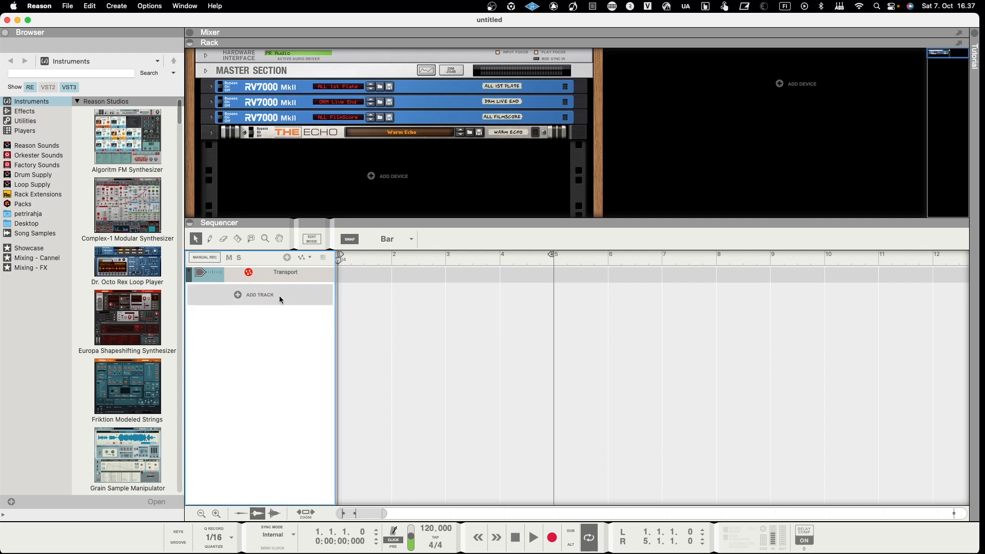
- Switch to Reason and open its audio preferences
left_click(38, 7)
left_click(45, 40)
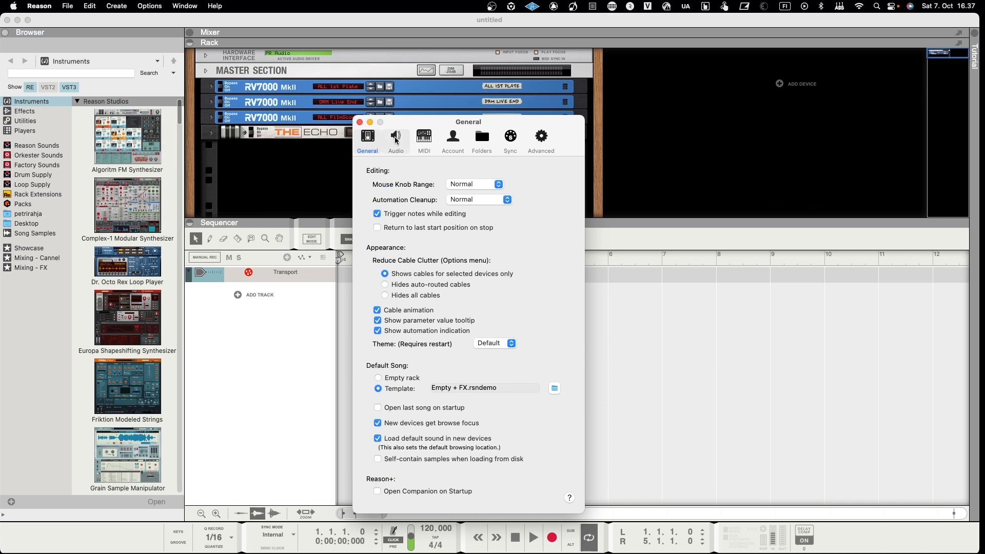
left_click(396, 140)
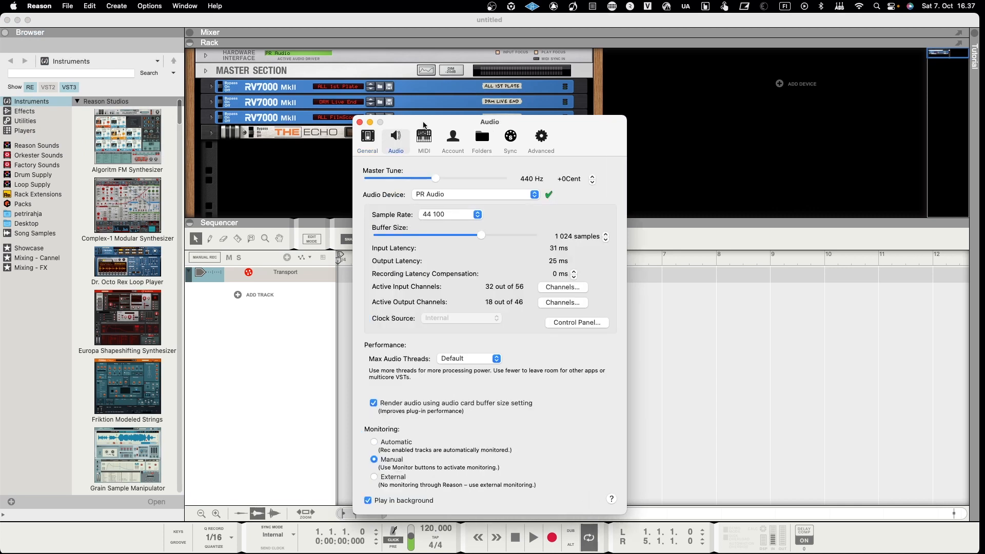
left_click_drag(424, 125, 404, 98)
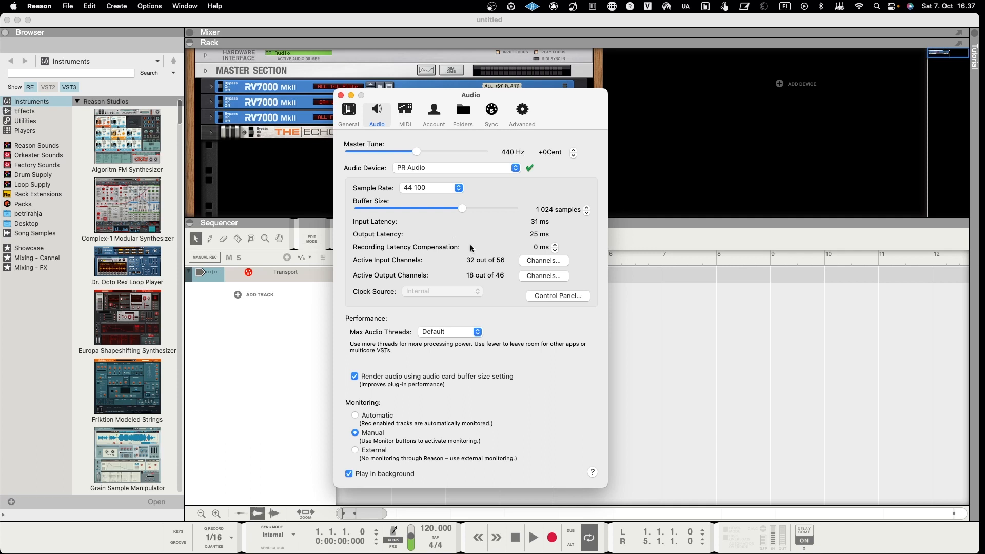
- Review the active input channels of the PR Audio device without changing them
left_click(535, 260)
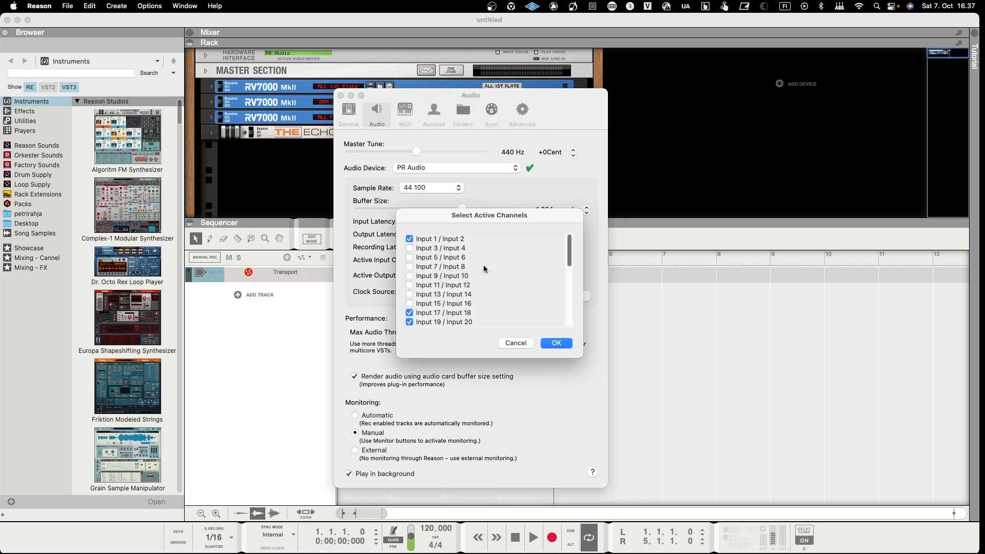
mouse_move(567, 254)
left_mouse_down()
mouse_move(577, 337)
mouse_move(565, 248)
left_mouse_up()
left_click(516, 343)
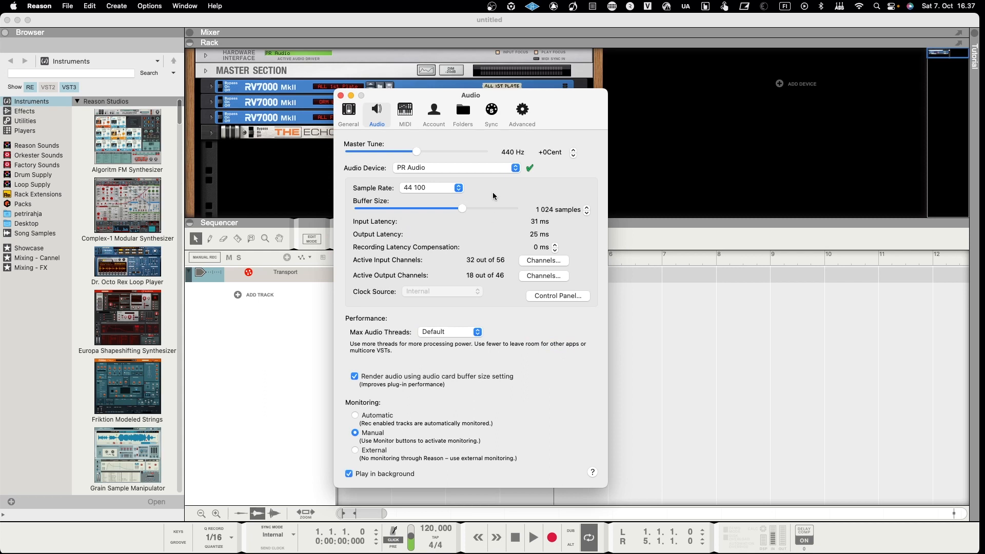
- Select Digitakt as the audio device
left_click(487, 168)
scroll(475, 143, "up", 3)
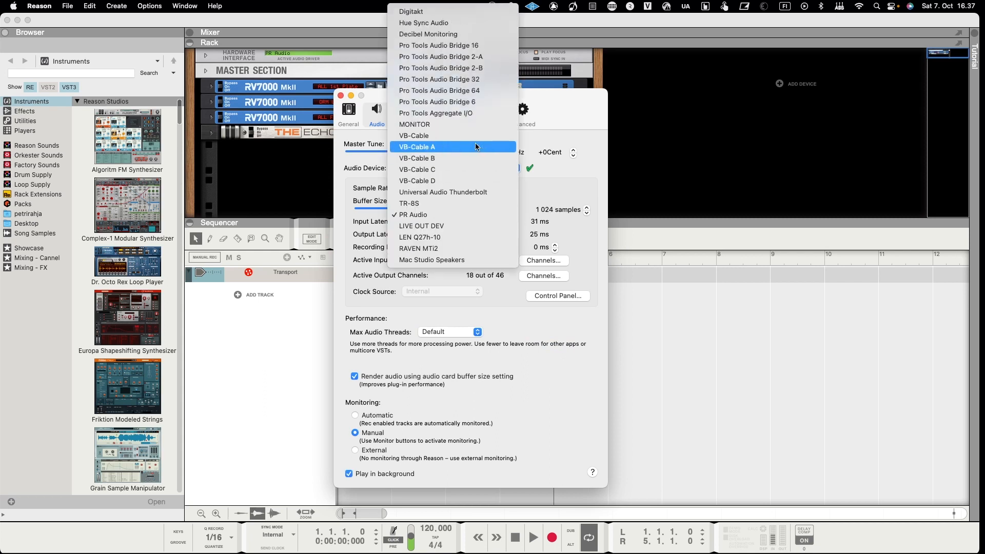
left_click(440, 13)
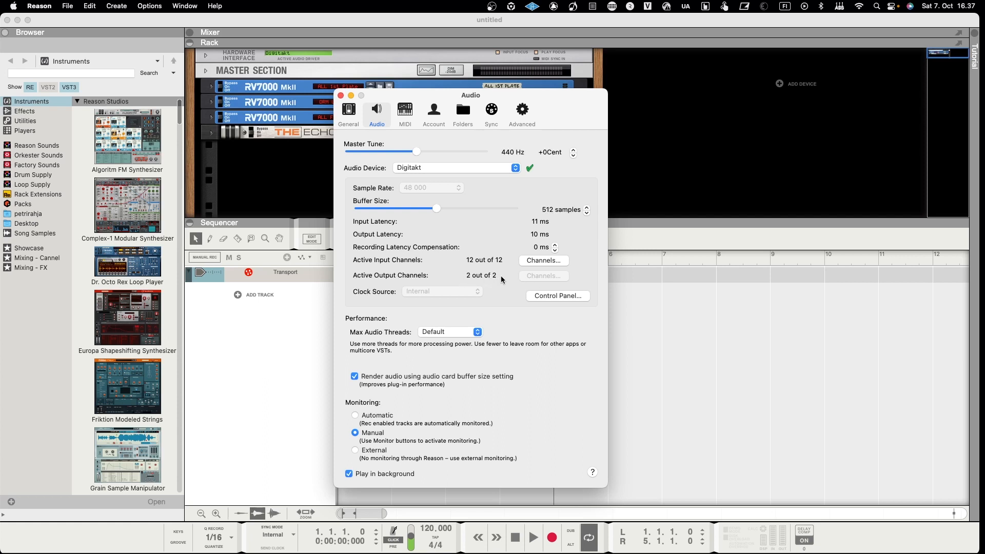
- Keep all Digitakt input pairs from Input 1 / Input 2 through Input 11 / Input 12 active, and close the preferences
left_click(529, 266)
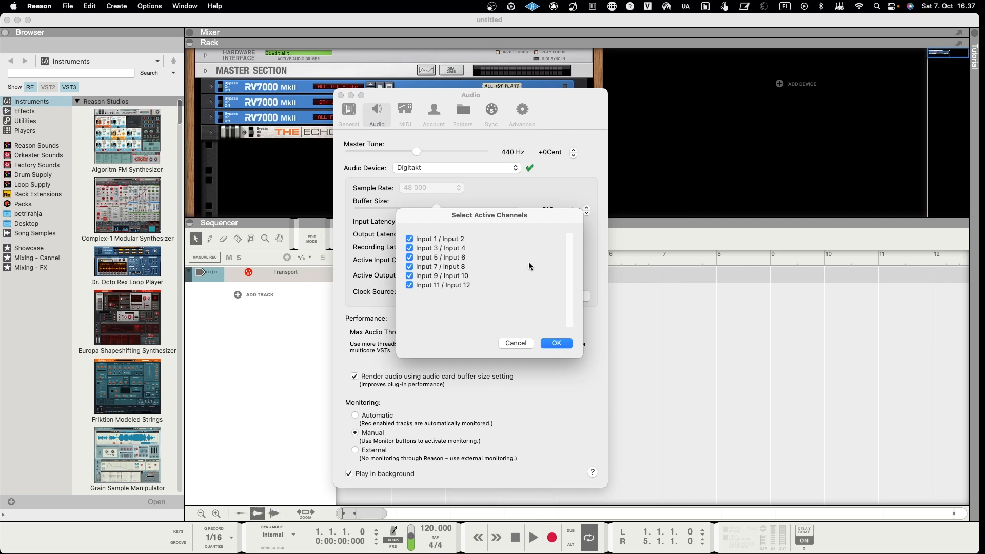
left_click(409, 239)
left_click(410, 239)
left_click(429, 261)
left_click(429, 261)
left_click(426, 261)
left_click(424, 261)
left_click(558, 344)
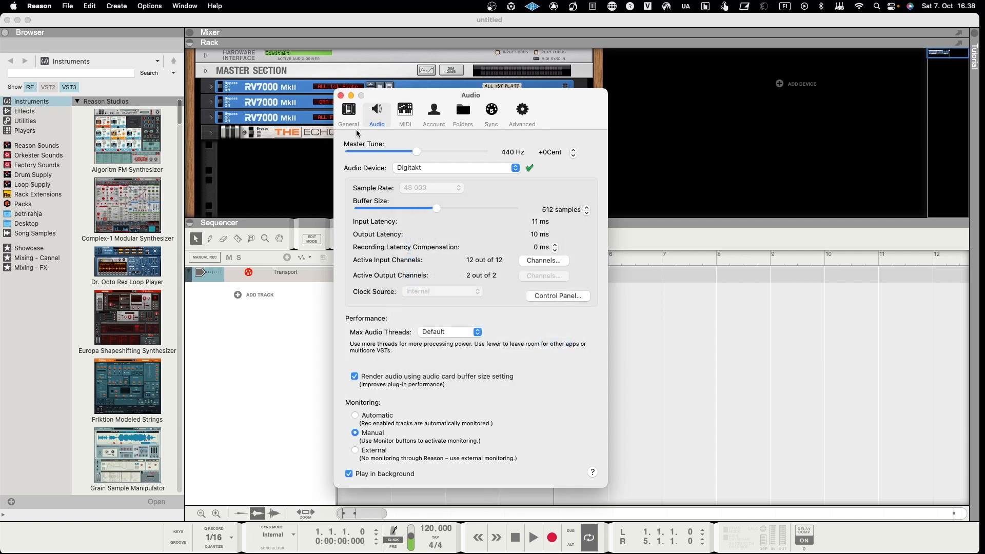
left_click(341, 96)
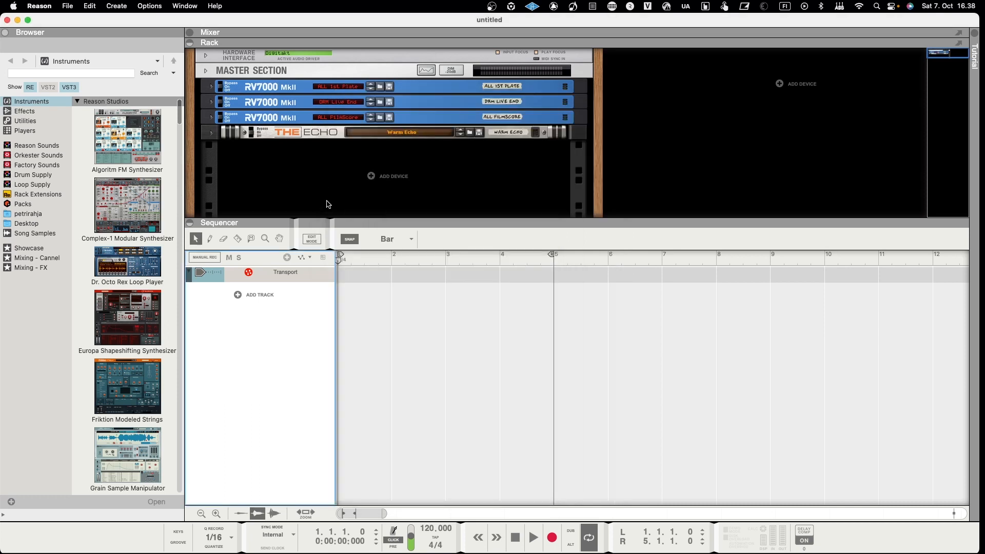
- Create an audio track in the sequencer and set it to stereo input from Digitakt Input 1 + Input 2
left_click(372, 176)
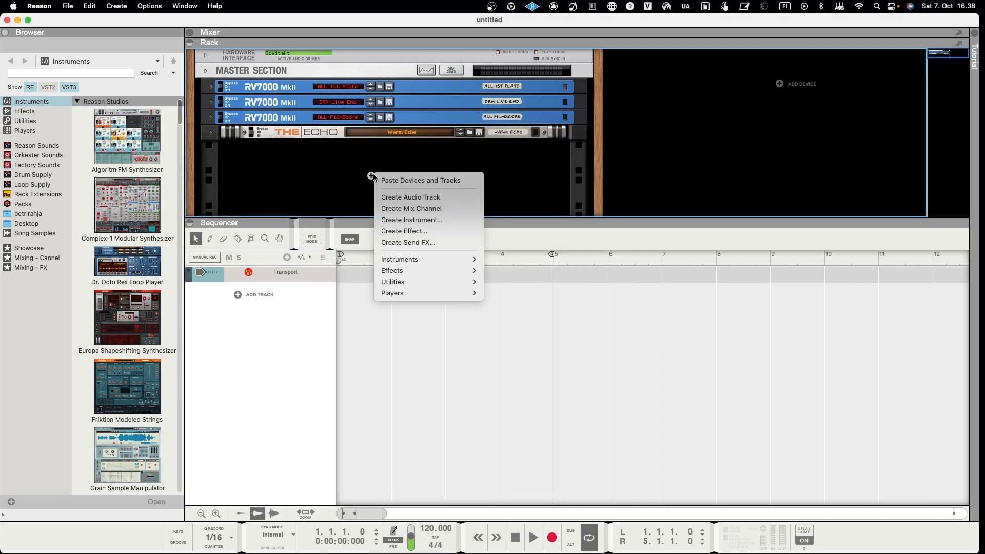
left_click(351, 180)
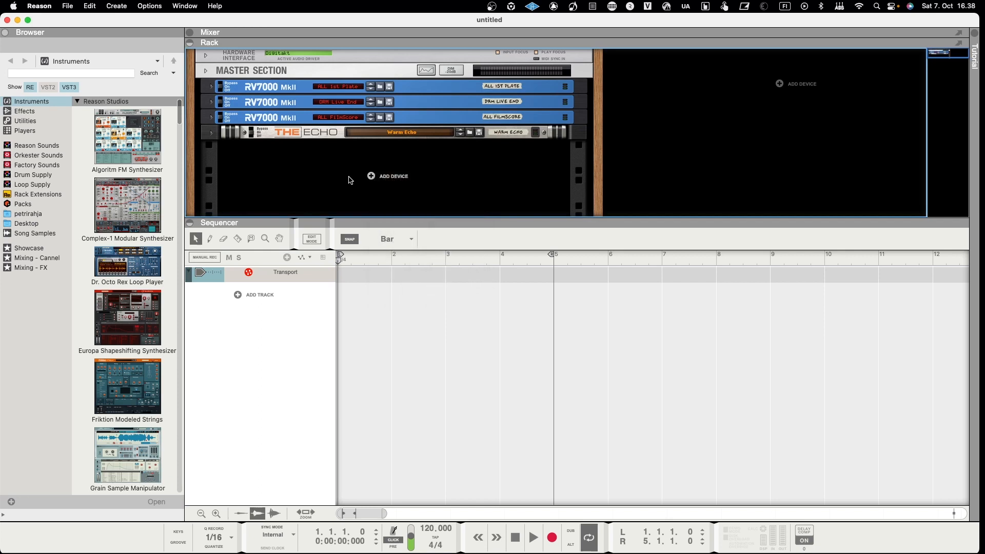
left_click(237, 295)
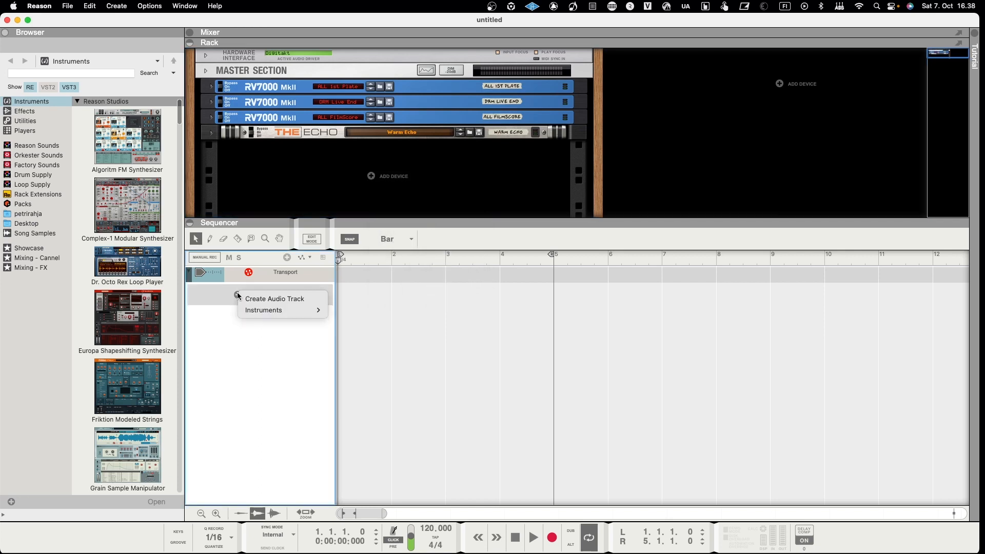
left_click(269, 301)
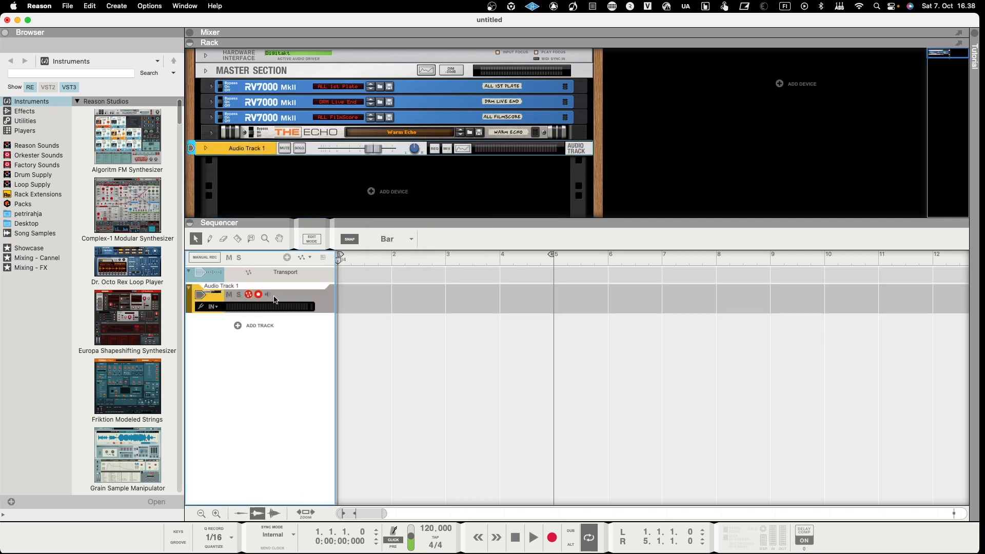
left_click(215, 307)
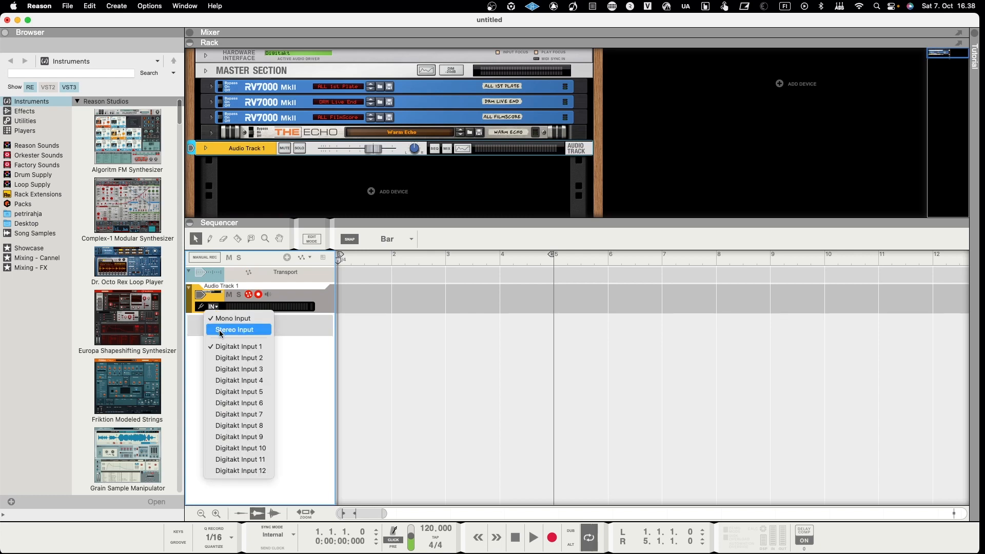
left_click(219, 331)
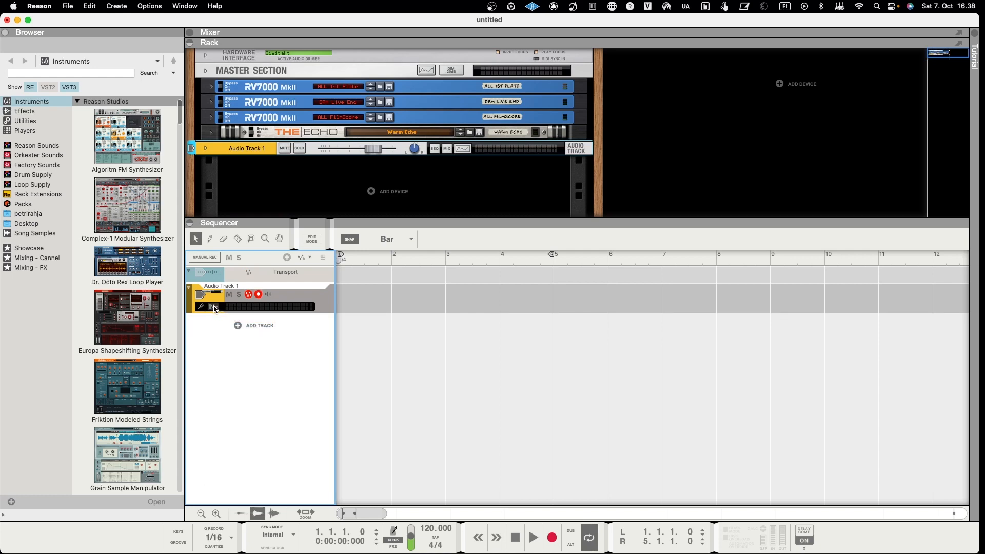
left_click(214, 308)
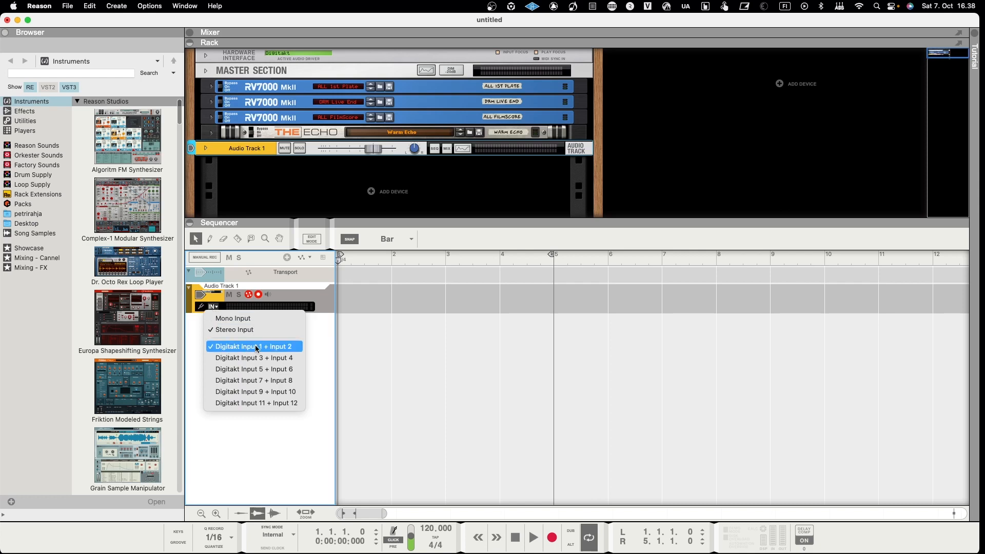
left_click(193, 346)
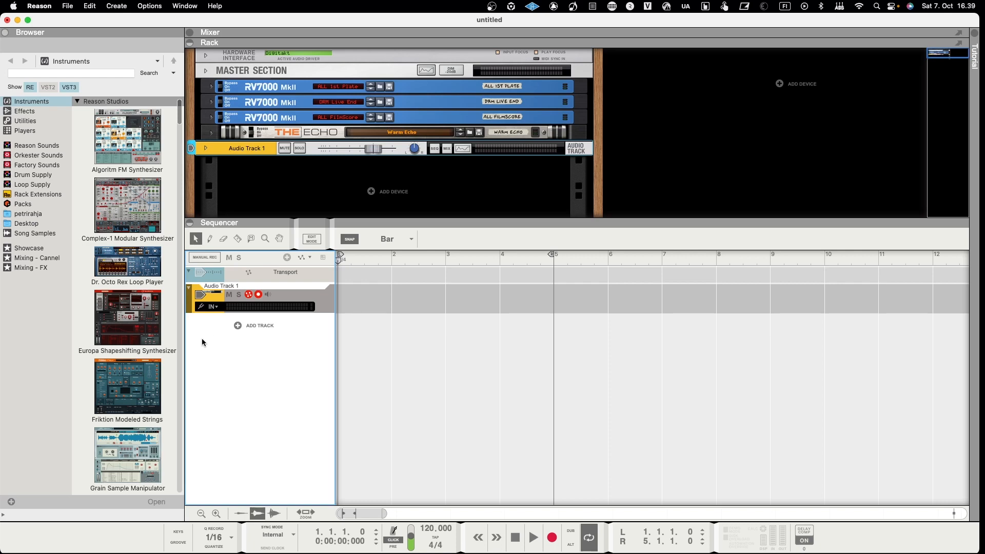
- Rename the new audio track as Digi Stereo
double_click(218, 287)
type("Digi Stereo")
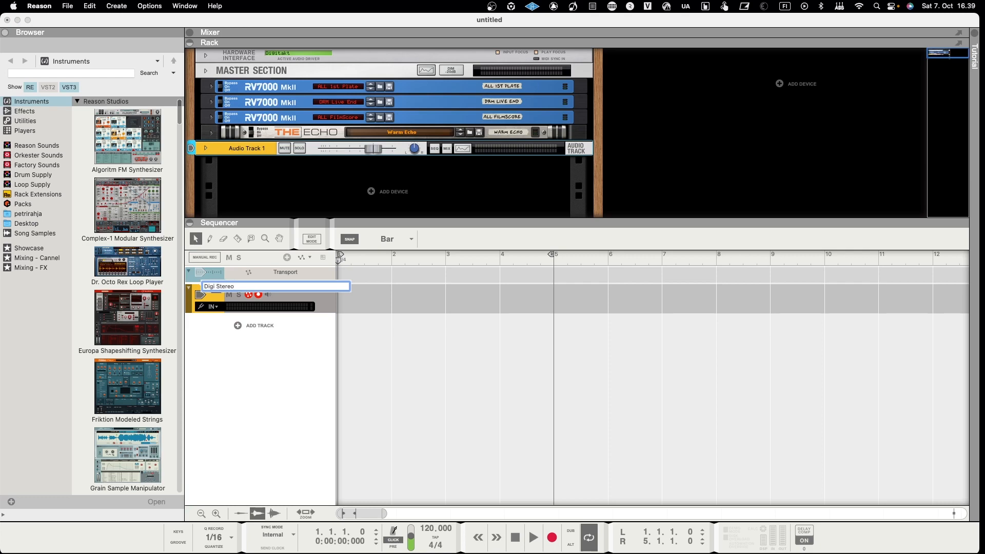
key("Return")
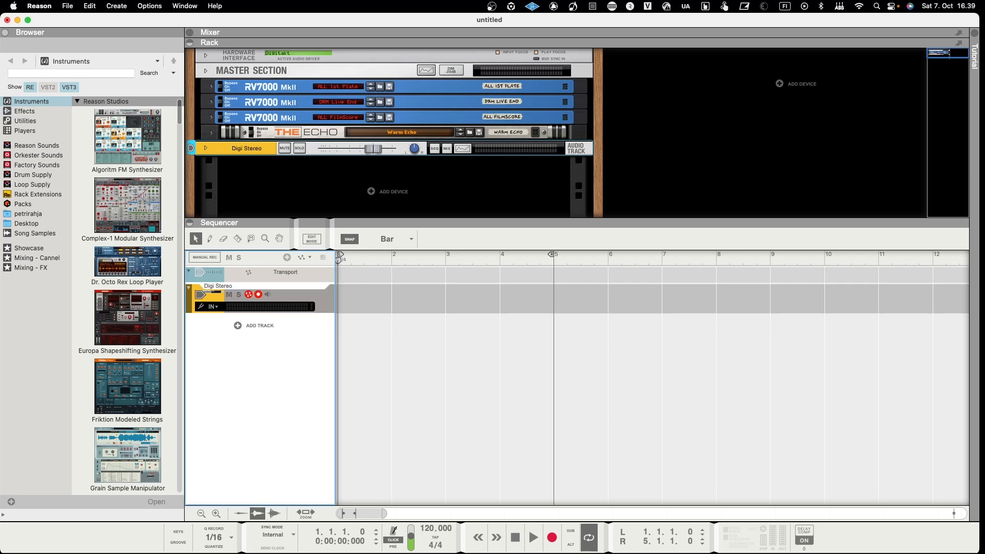
- Create a second audio track and set its mono input to Digitakt Input 11
left_click(234, 324)
mouse_move(253, 343)
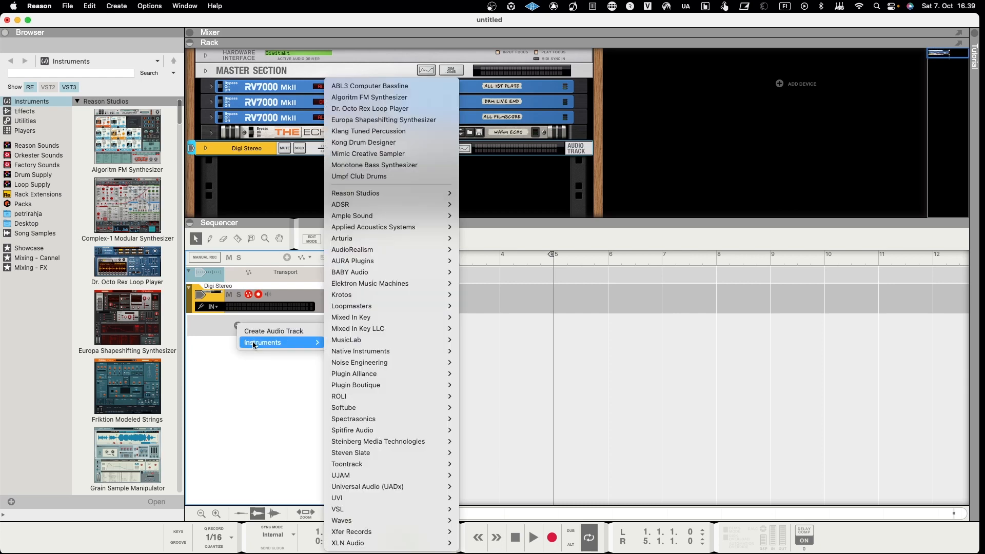
left_click(248, 331)
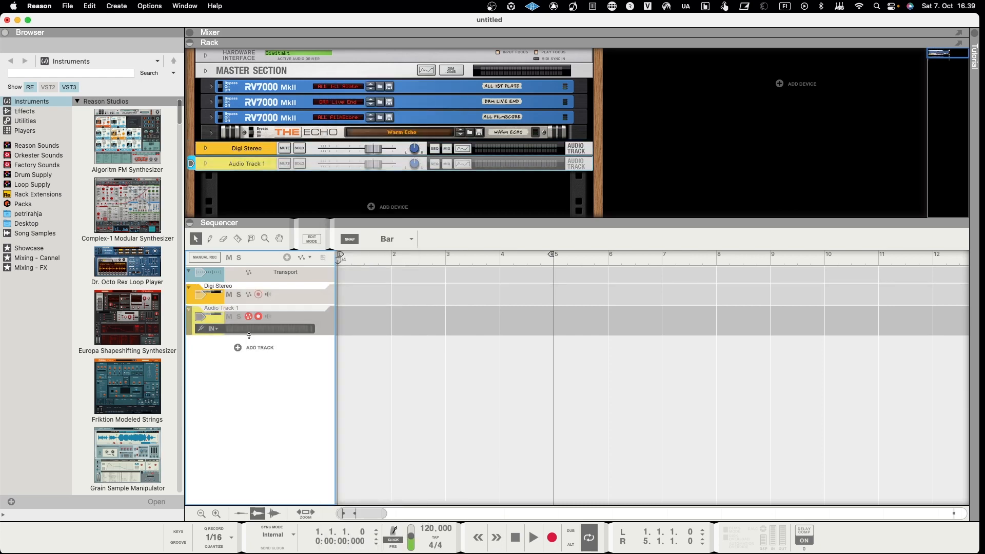
left_click(213, 328)
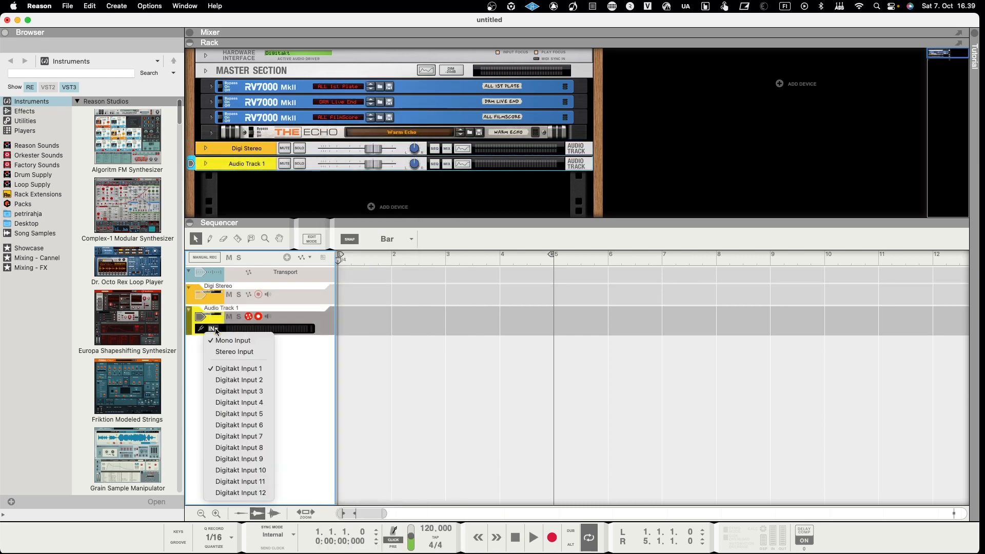
left_click(231, 482)
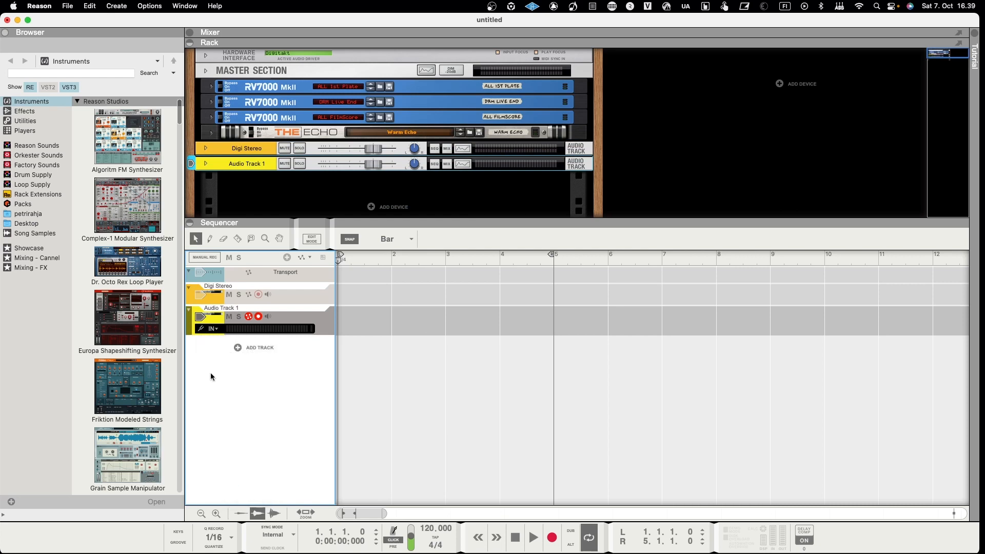
- Rename the second audio track as MOOG and check its input assignment
left_click(221, 309)
double_click(221, 309)
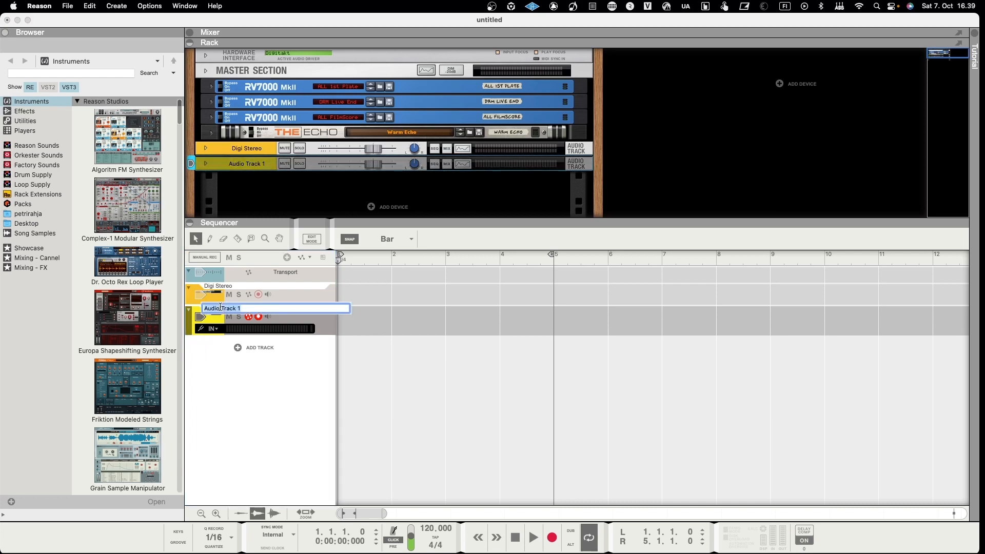
type("MOOG")
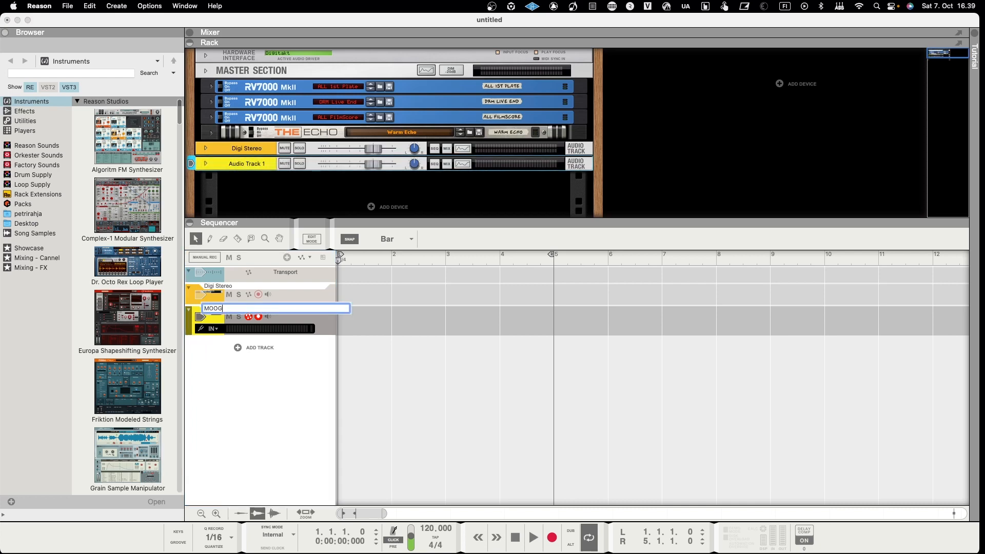
key("Return")
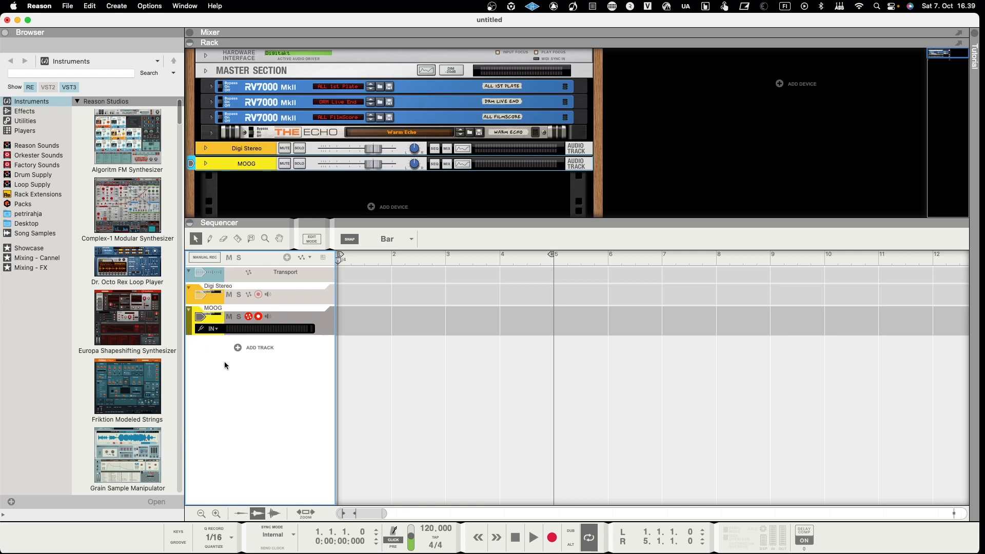
left_click(216, 331)
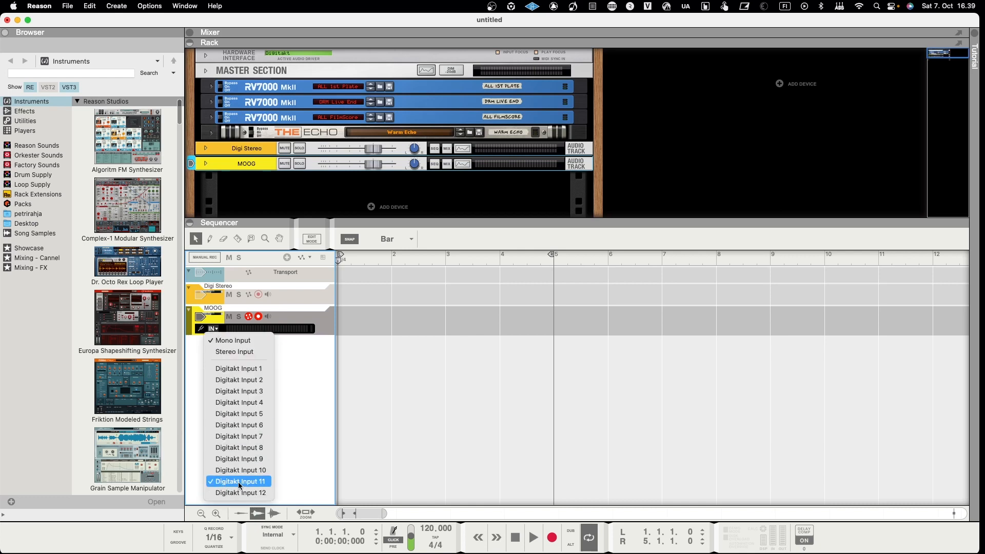
left_click(294, 452)
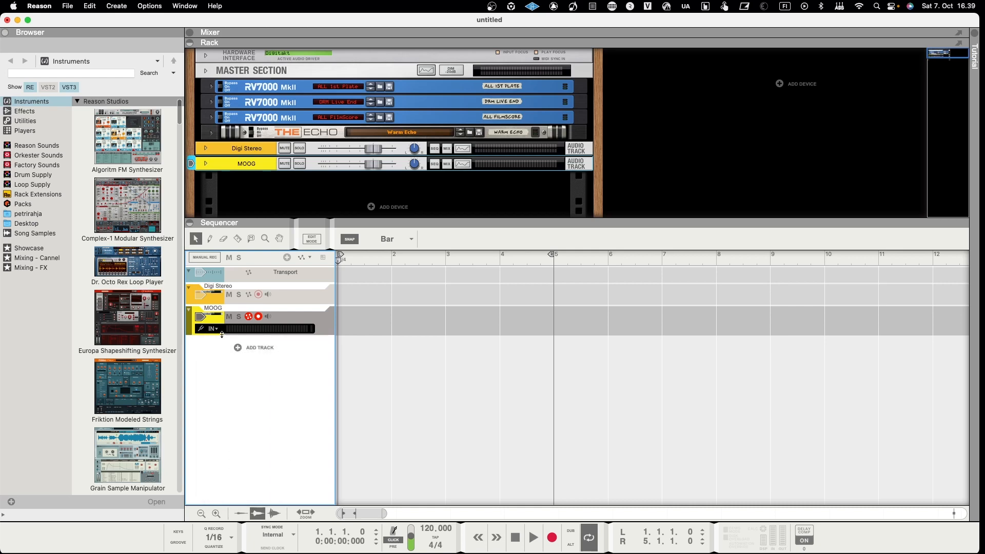
- Expand the Digi Stereo and MOOG devices in the rack and turn on monitoring for the Digi Stereo track
left_click(217, 300)
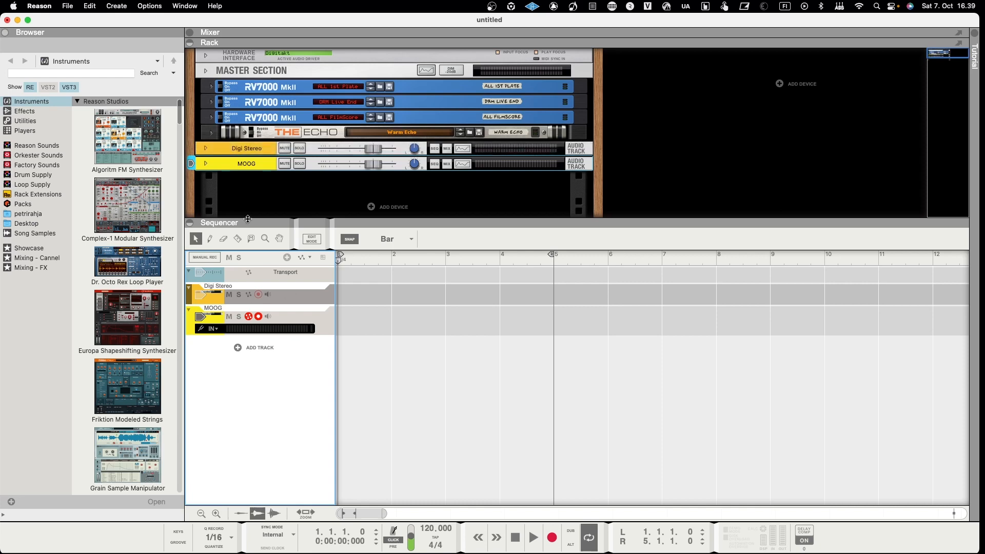
left_click(205, 149)
left_click(205, 149)
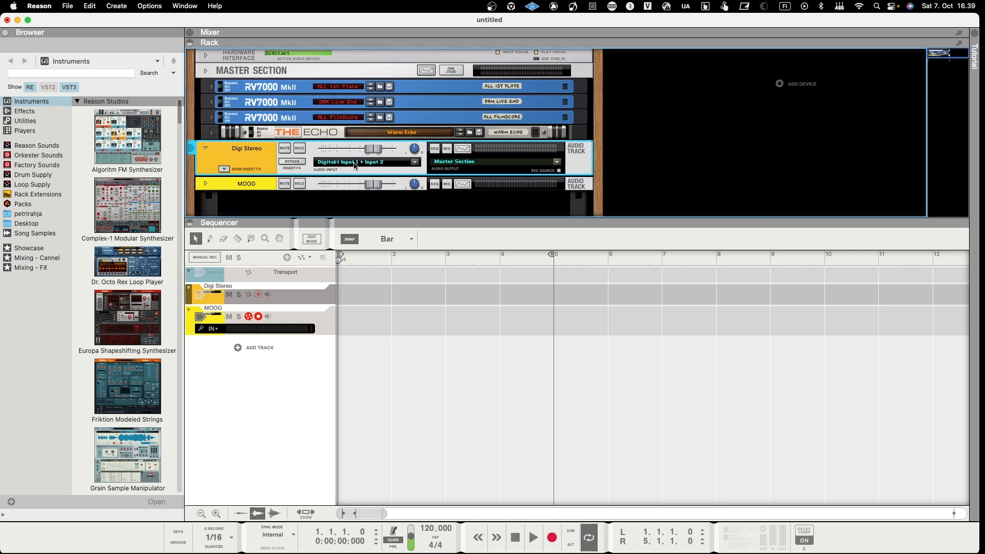
left_click(206, 184)
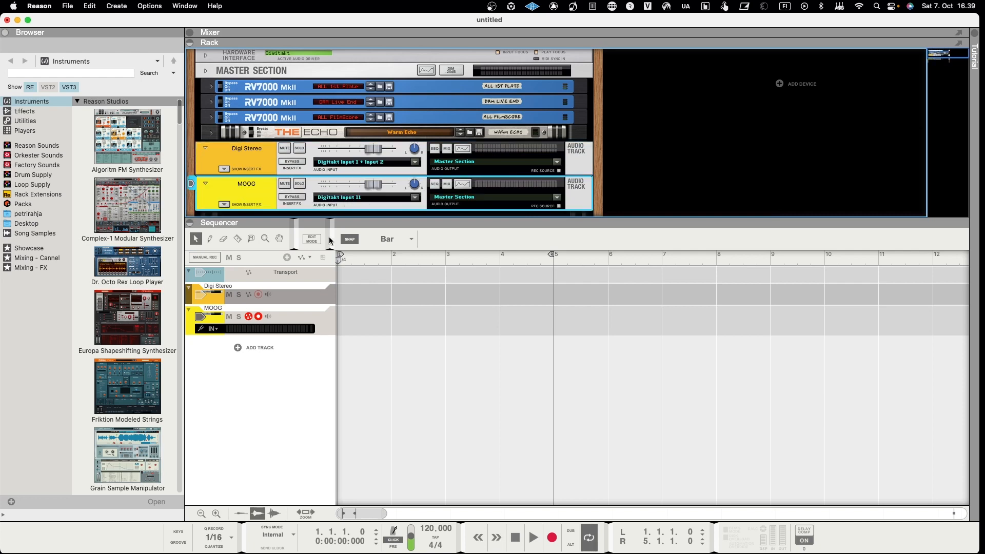
left_click(268, 296)
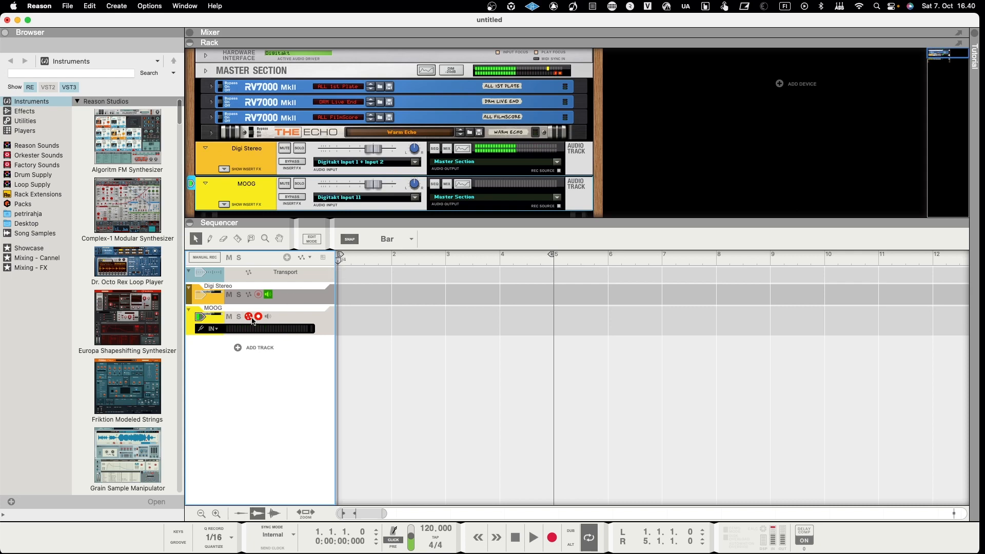
- Turn off monitoring for the Digi Stereo track and audition the MOOG track by switching its monitoring on and off
left_click(267, 293)
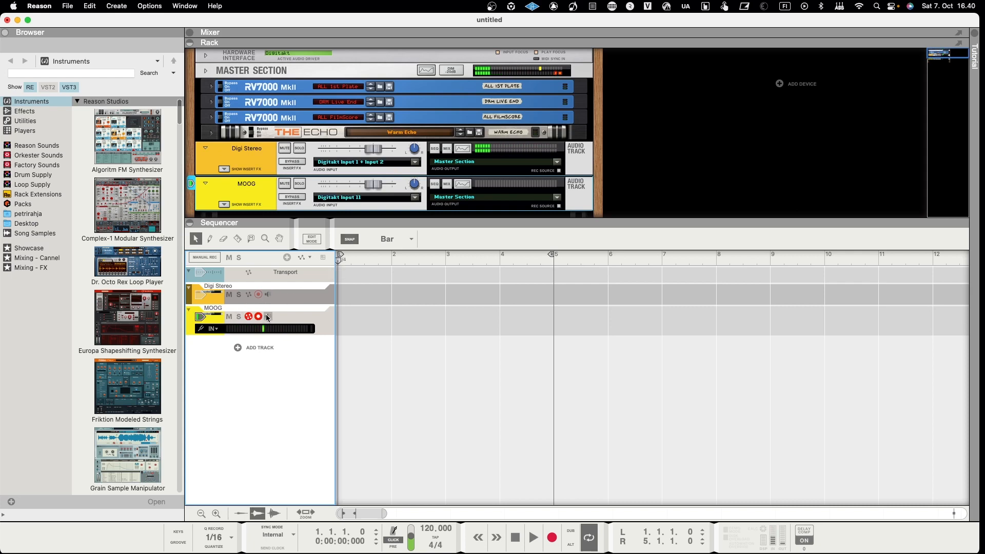
left_click(268, 317)
left_click(270, 321)
- Open the audio preferences and set the audio device to PR Audio
left_click(40, 6)
mouse_move(51, 76)
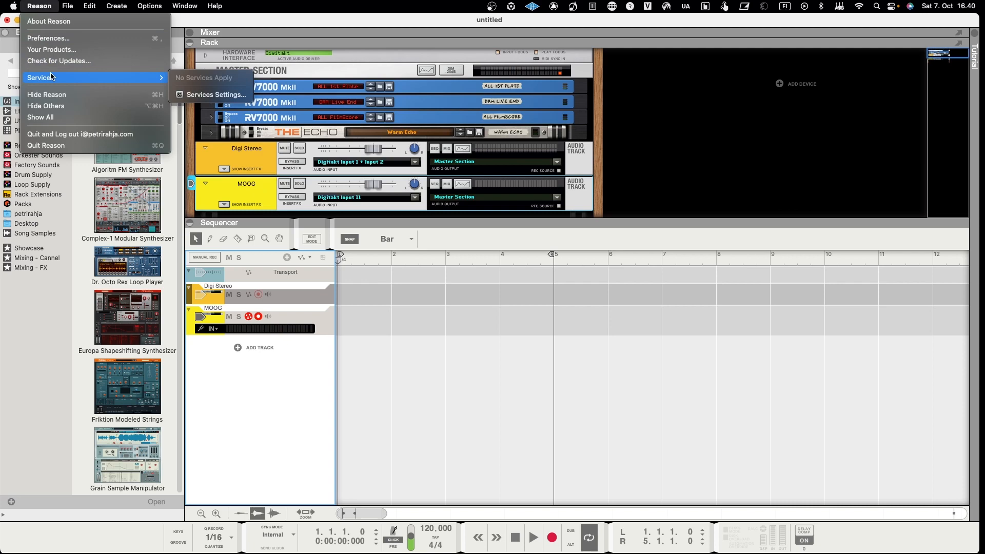
left_click(73, 37)
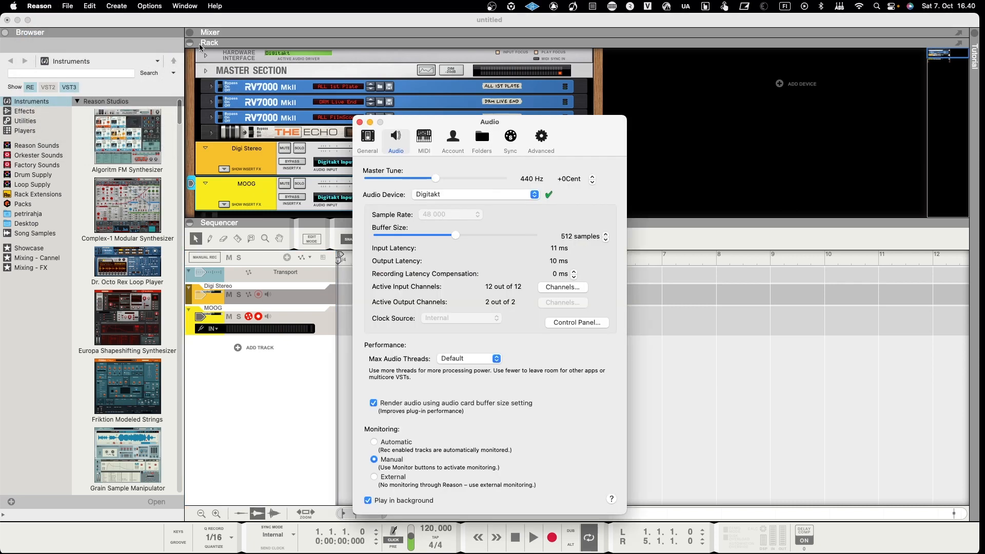
left_click(433, 195)
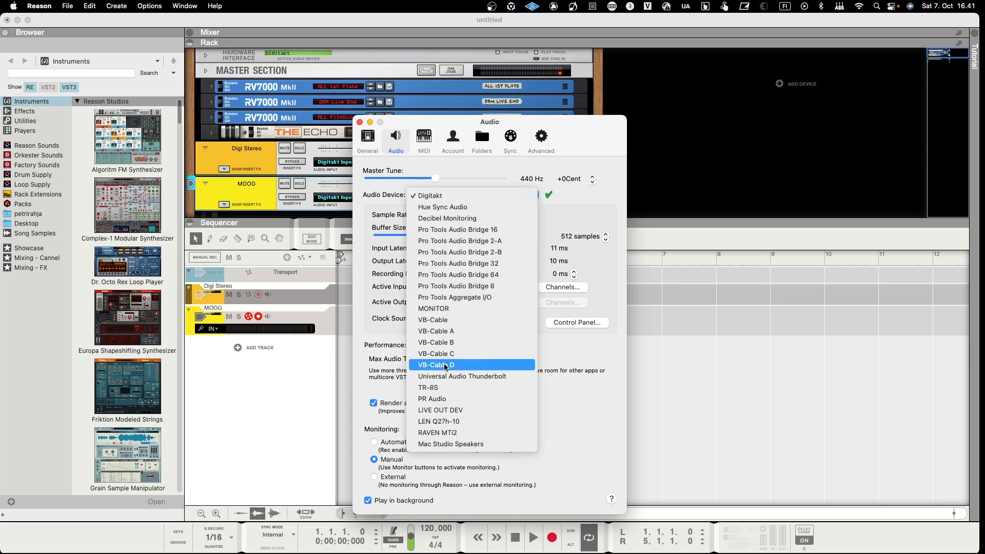
left_click(448, 398)
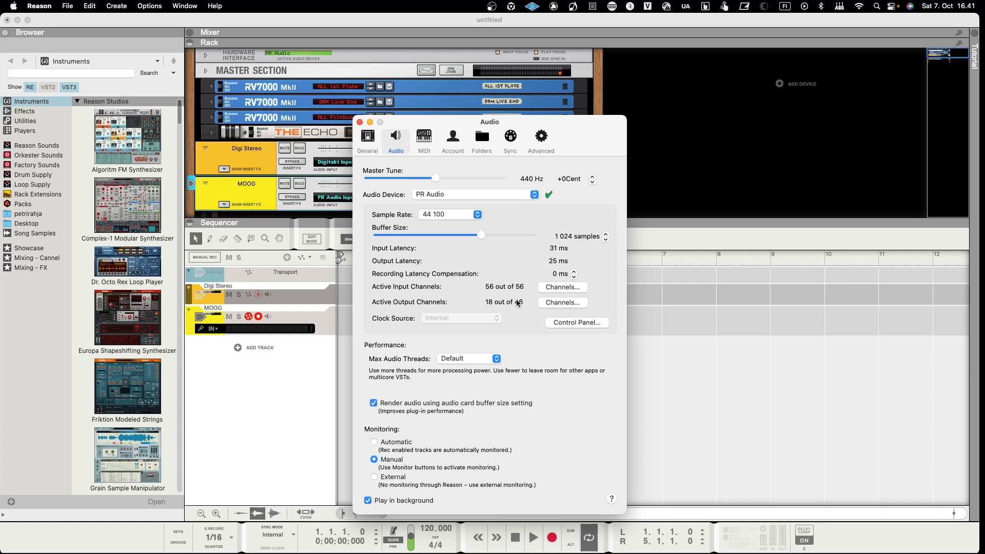
- Review which output channel pairs are active on the PR Audio device
left_click(557, 303)
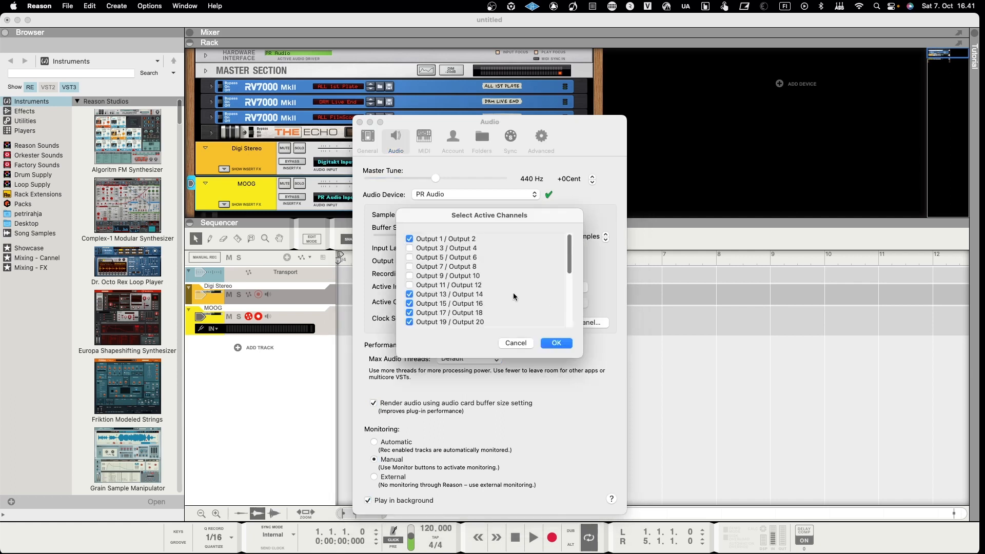
left_click_drag(566, 263, 563, 240)
left_click(556, 342)
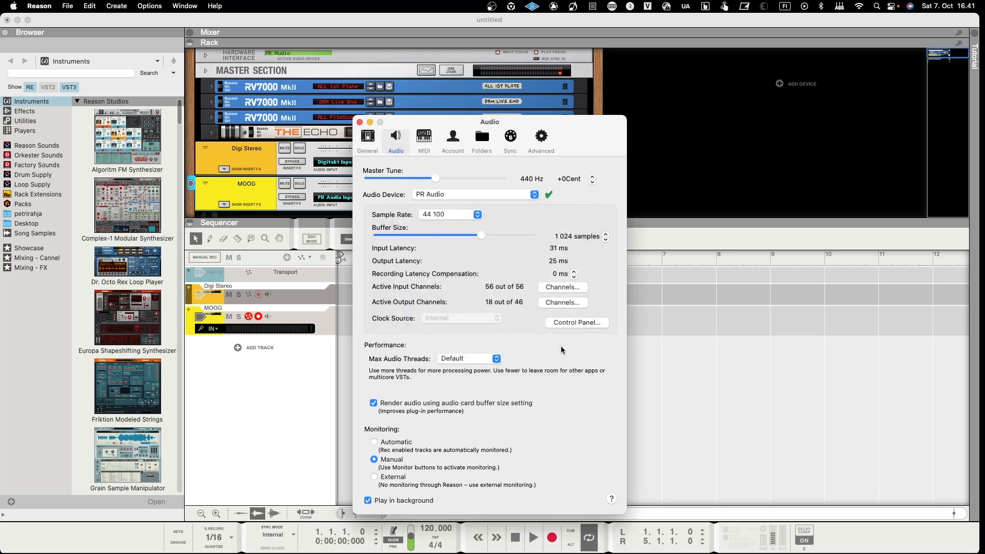
- Deactivate the PR Audio input pairs from 3/4 through 15/16 and from 33/34 through 41/42
left_click(553, 287)
left_click(410, 248)
left_click(410, 257)
left_click(410, 267)
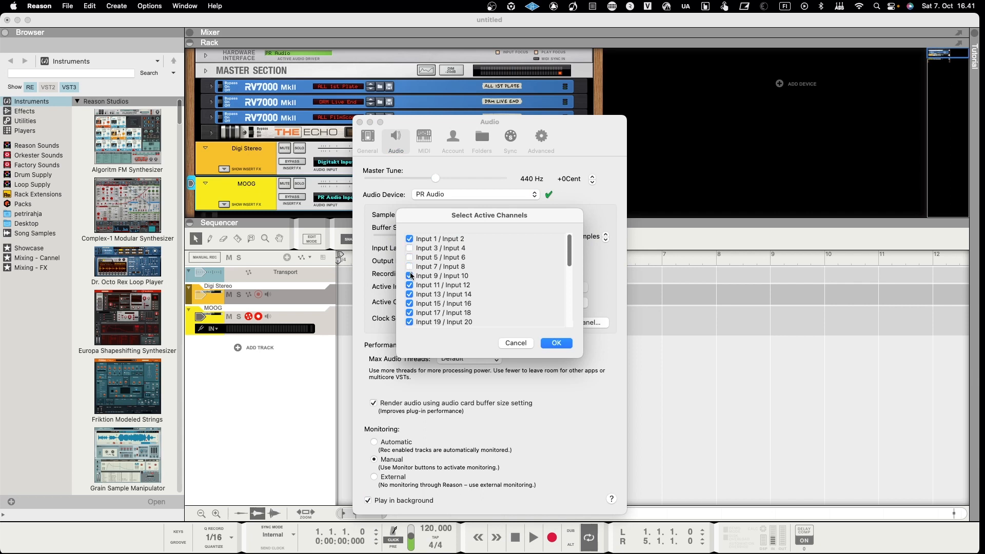
left_click(409, 277)
left_click(410, 304)
left_click_drag(569, 254, 568, 276)
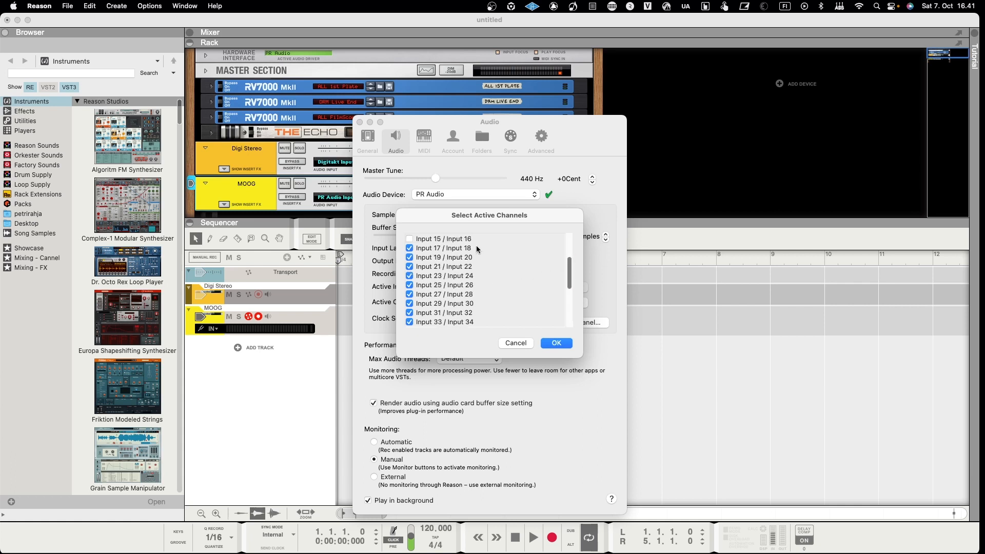
scroll(570, 283, "down", 3)
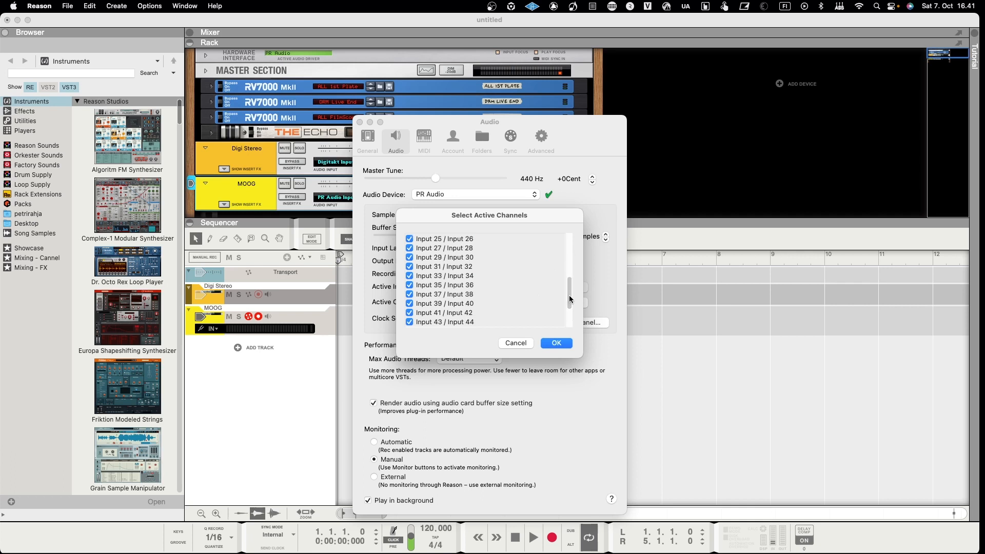
left_click(409, 285)
left_click(409, 295)
left_click(410, 313)
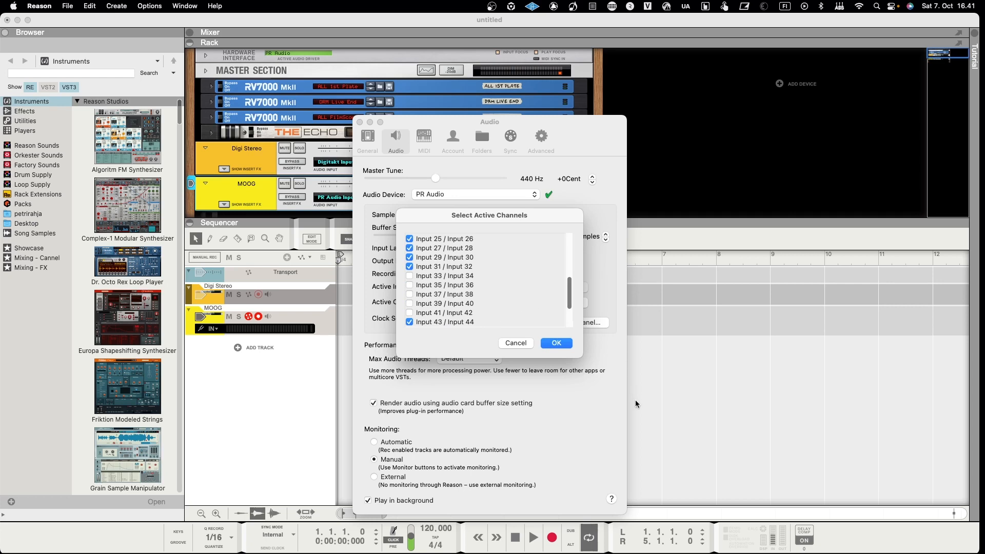
- Switch to the AUDIO & MIDI Routing spreadsheet in Numbers and check the PR AUDIO input assignments of the instruments
left_click(809, 528)
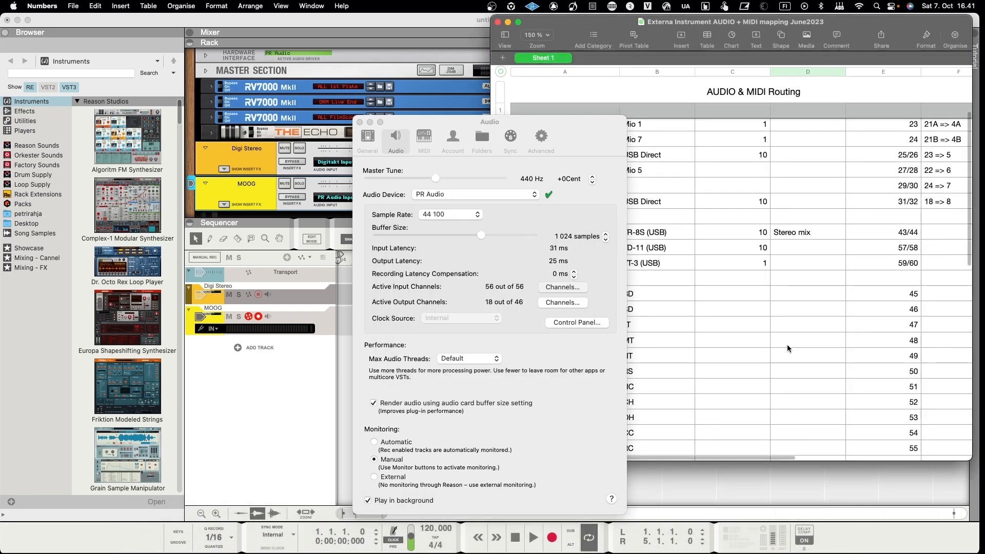
scroll(800, 306, "up", 4)
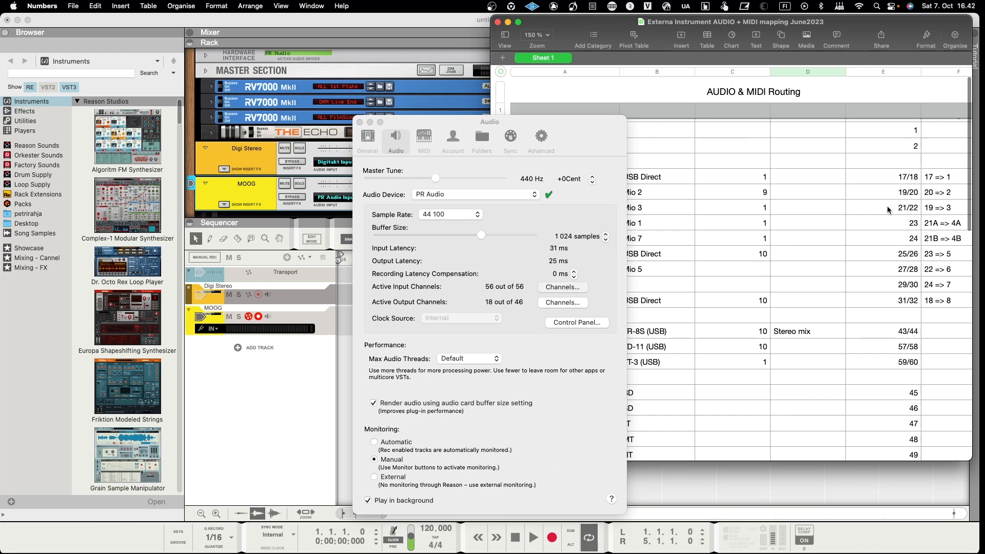
scroll(893, 213, "up", 2)
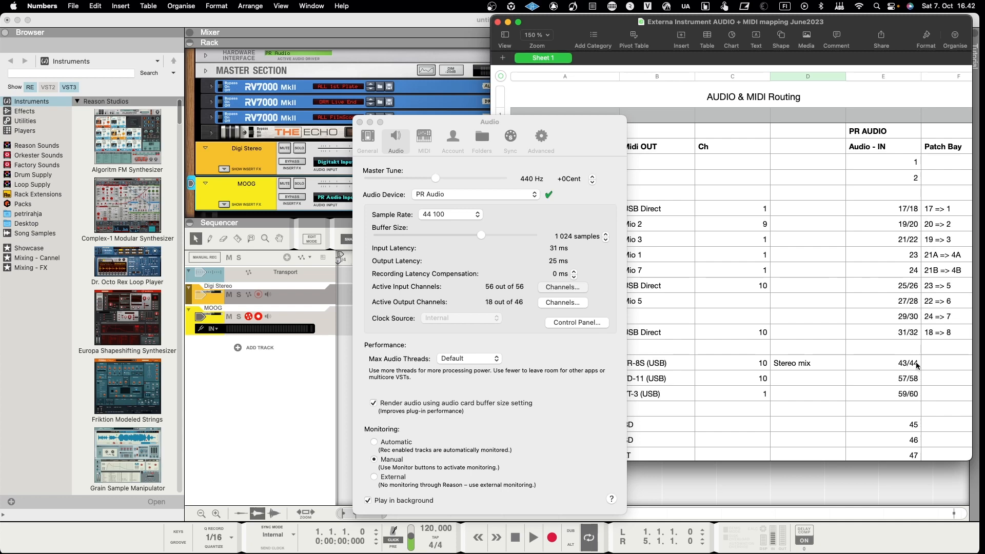
scroll(904, 369, "down", 5)
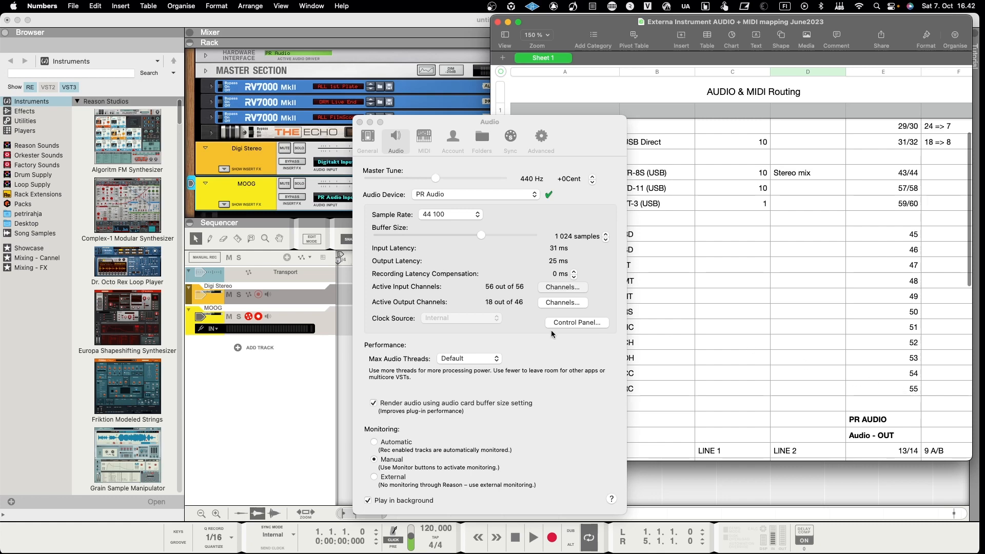
- Switch back to Reason, check the remaining active inputs, apply the channel selection and close the preferences
left_click(510, 269)
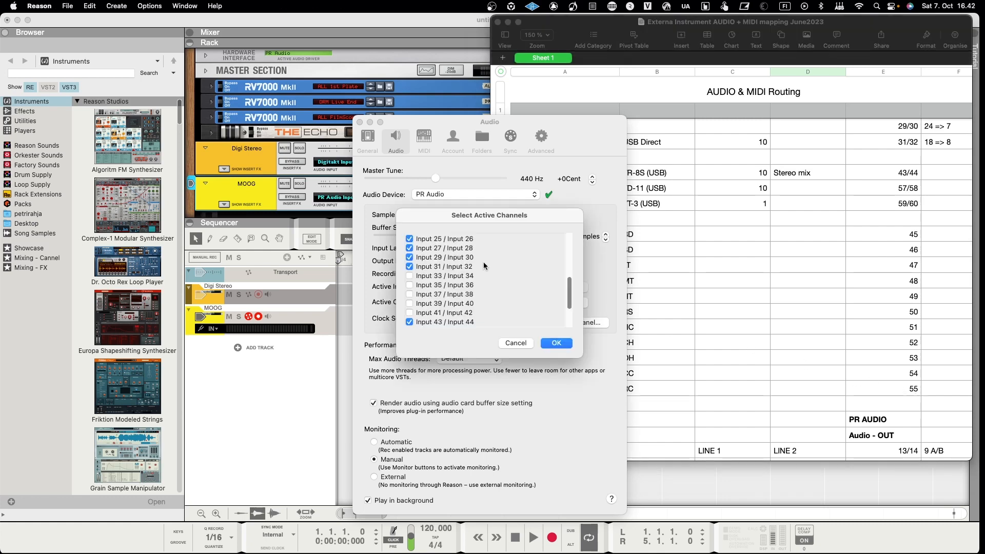
left_click_drag(568, 290, 572, 327)
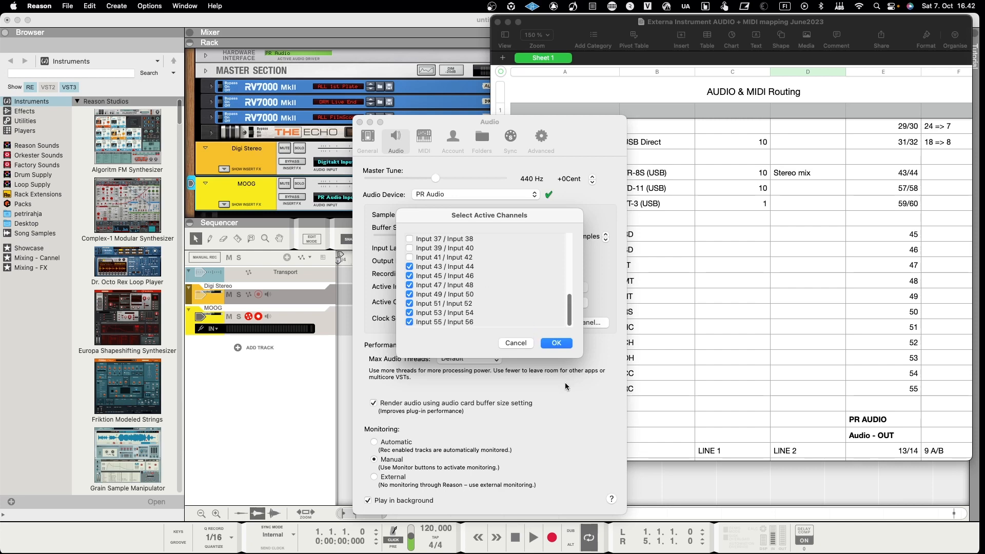
left_click(555, 343)
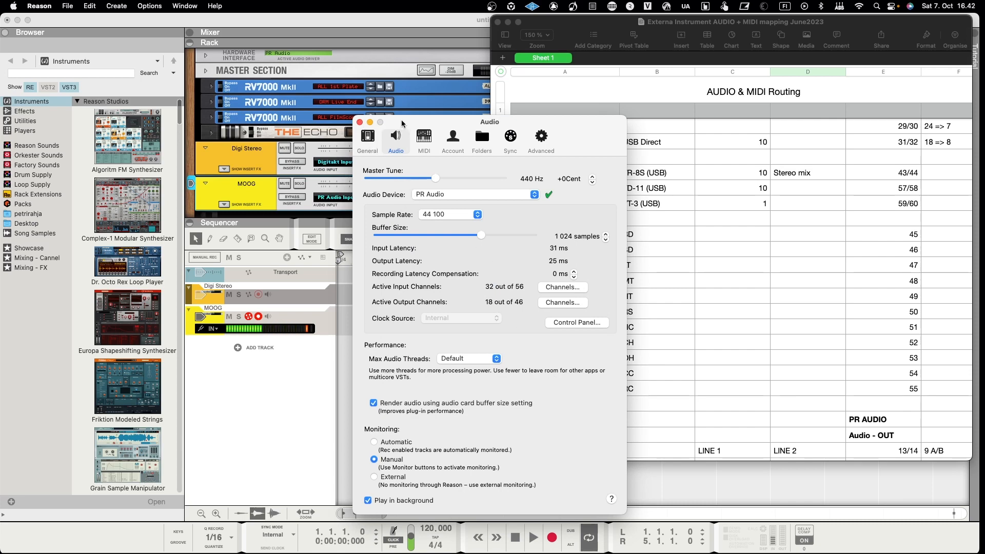
left_click(369, 123)
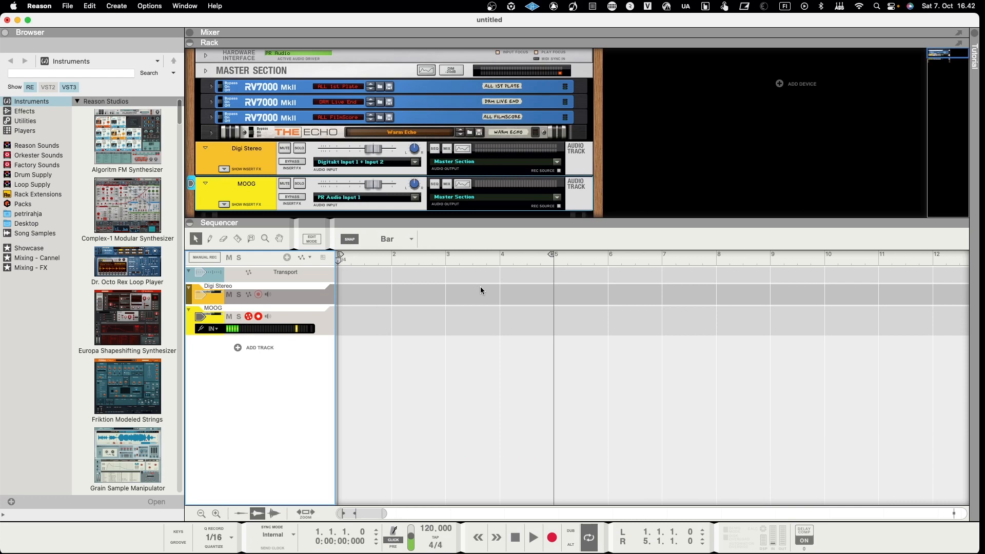
left_click(467, 329)
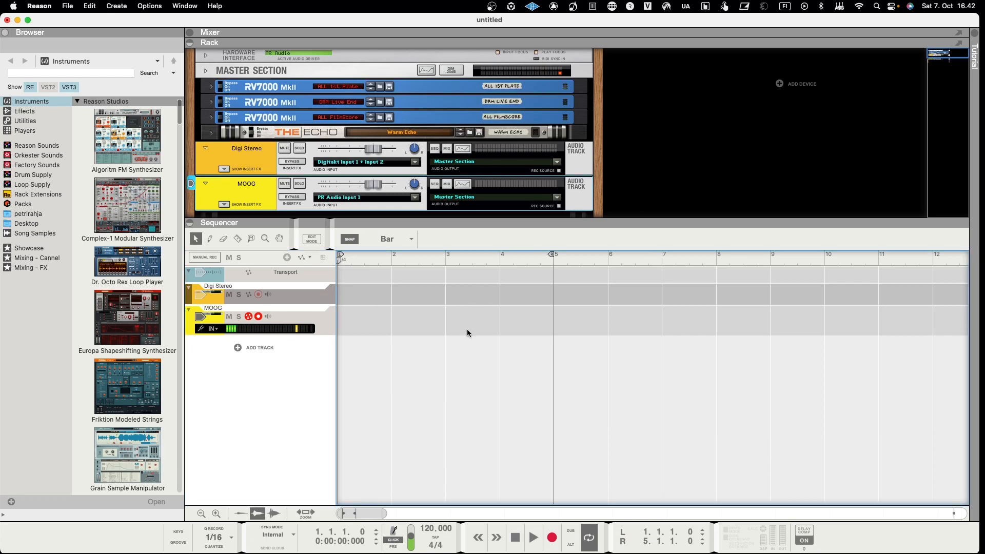
- Set the MOOG track's mono input to PR Audio Input 45 and rename the track as KICK
left_click(214, 331)
left_click(215, 331)
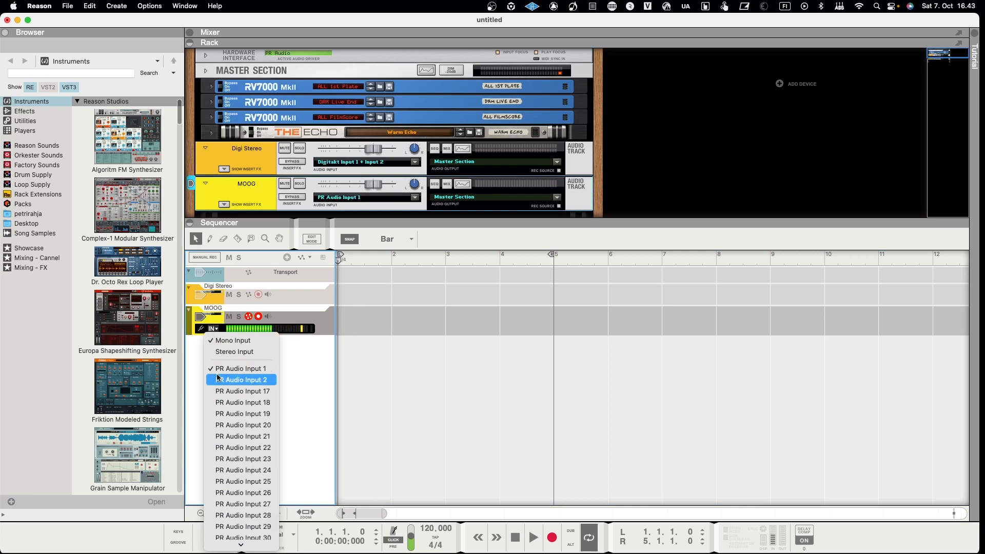
scroll(217, 377, "down", 5)
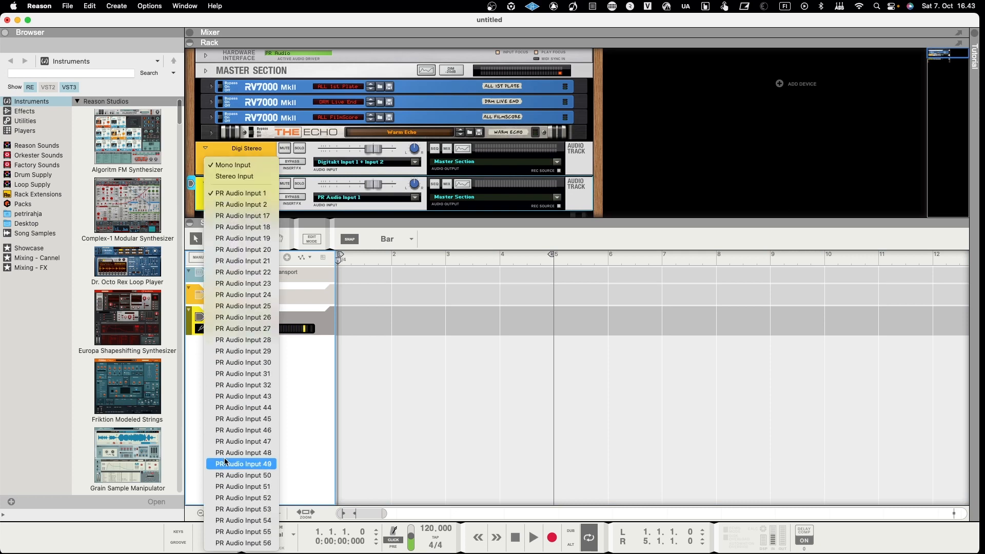
left_click(238, 419)
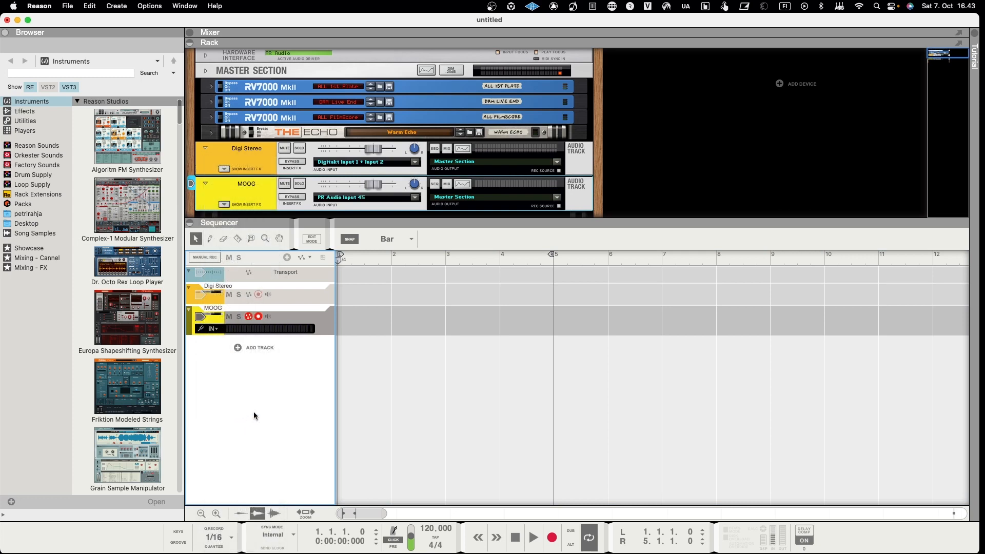
double_click(213, 308)
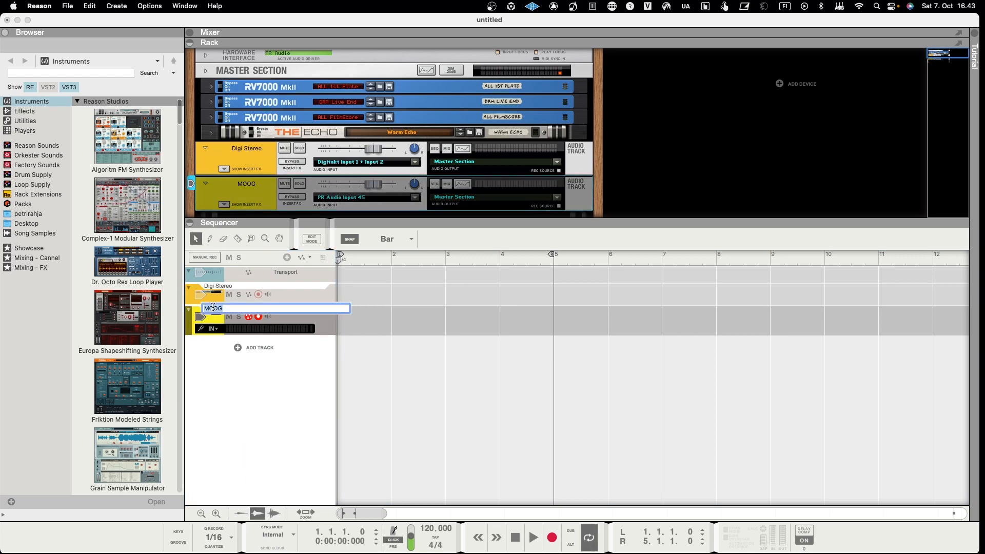
type("Kl")
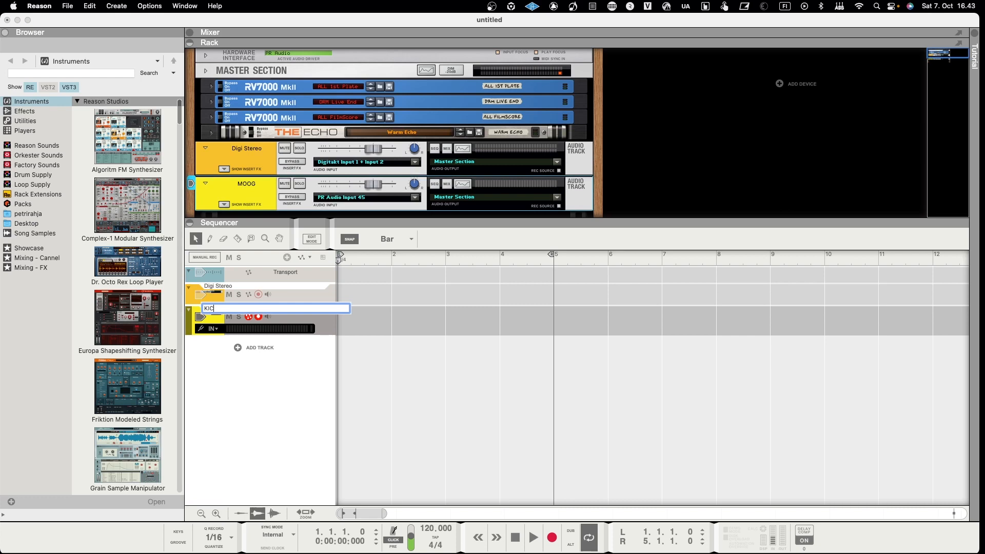
key("Return")
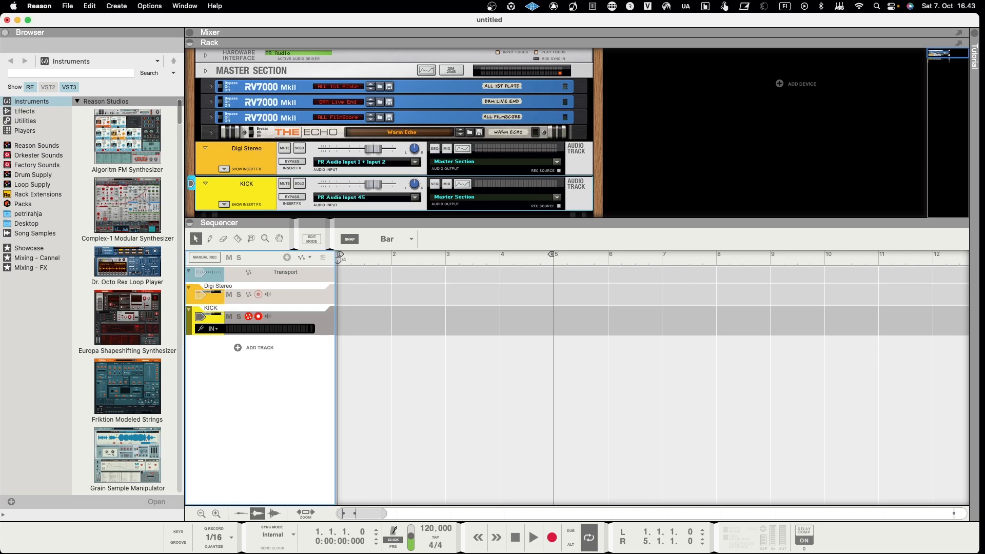
- Rename the Digi Stereo track as TR-8S and set its stereo input to PR Audio Input 43 + Input 44
left_click(209, 289)
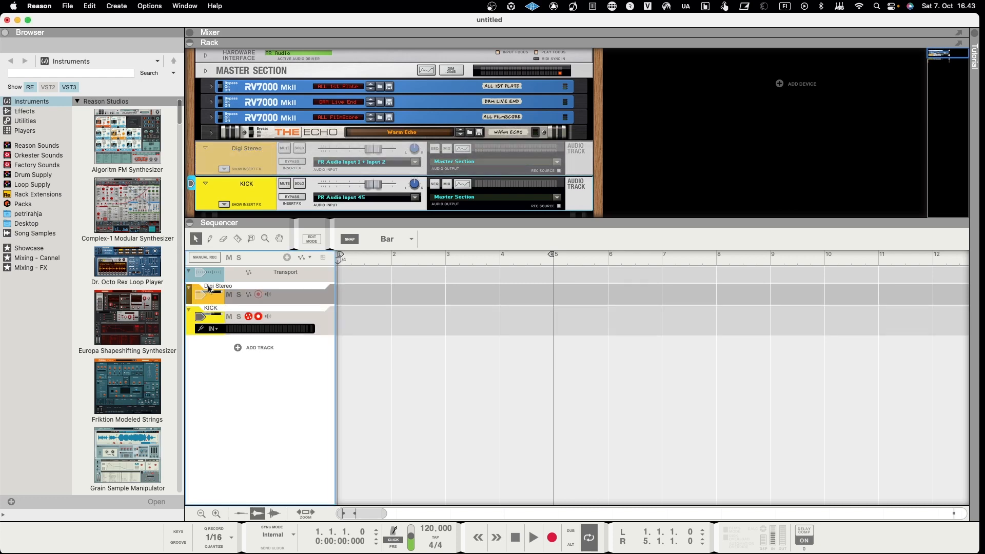
double_click(211, 286)
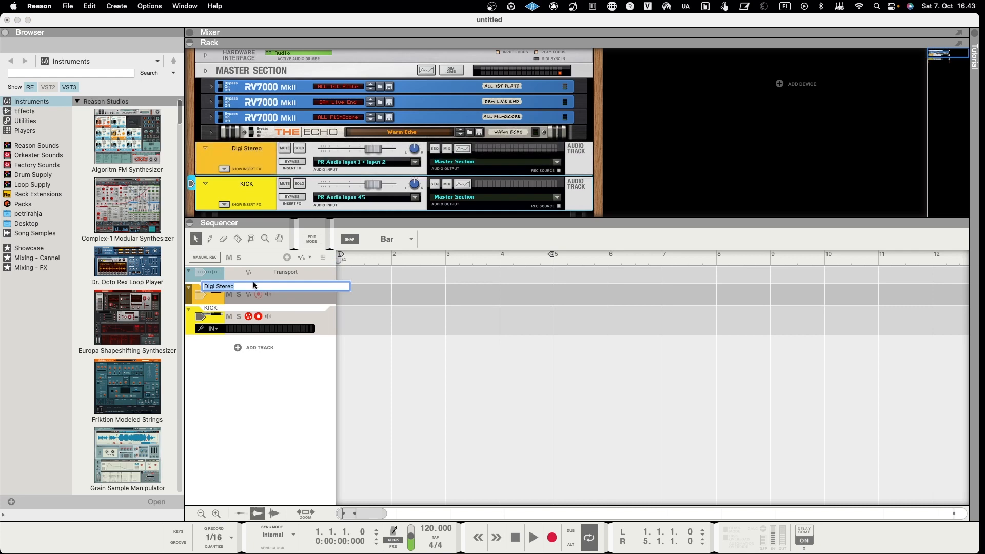
type("TR-8S")
key("Return")
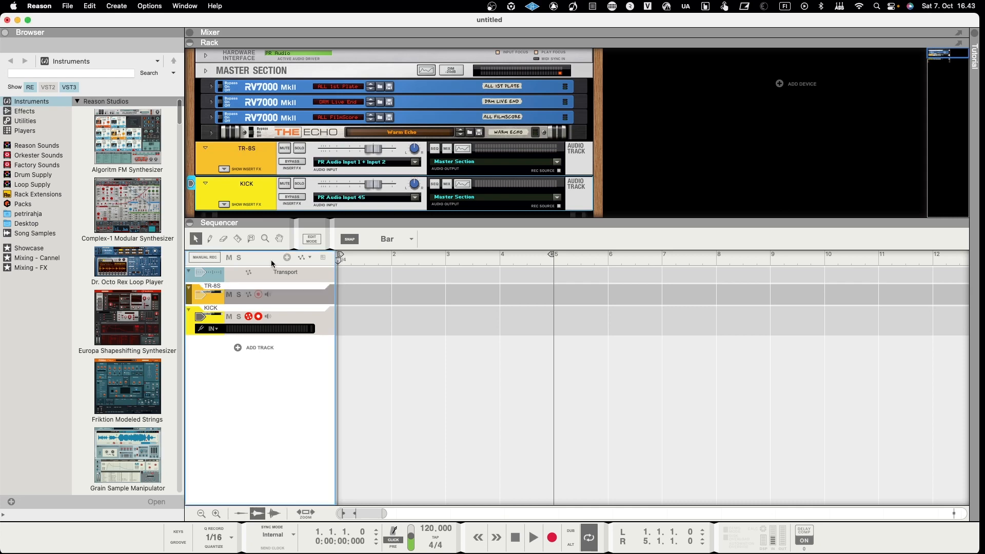
left_click(361, 163)
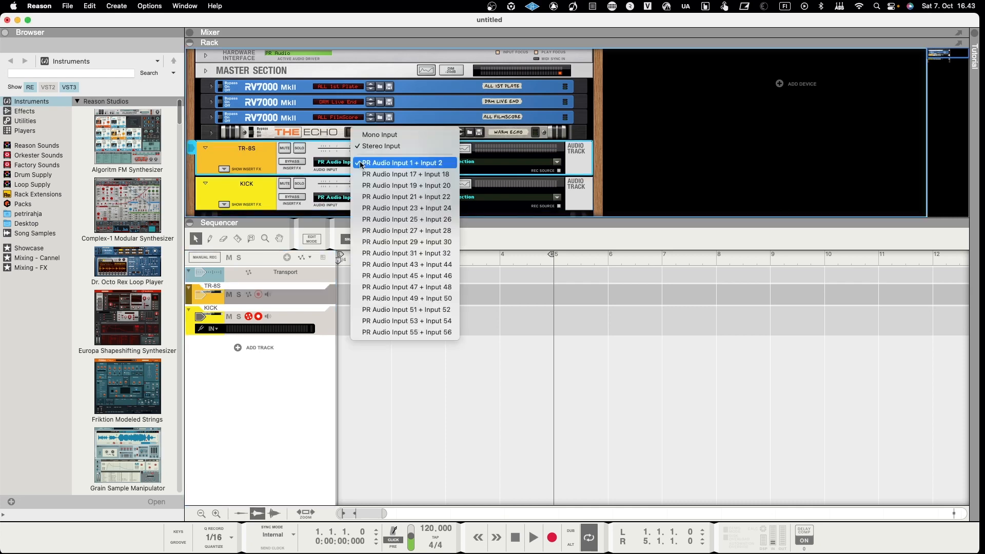
left_click(391, 264)
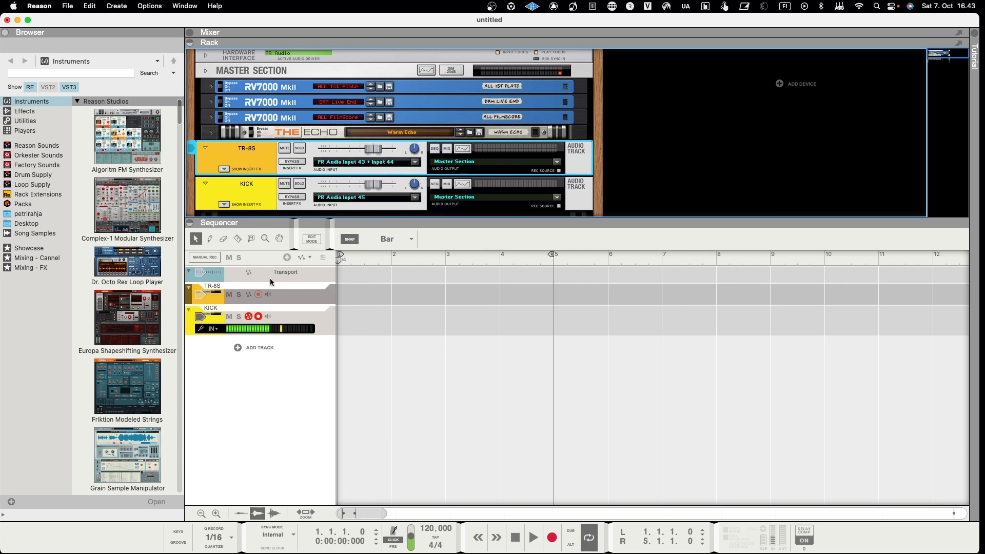
- Audition the TR-8S and KICK tracks by switching each one's monitoring on and off, and enlarge the rack area
left_click(268, 295)
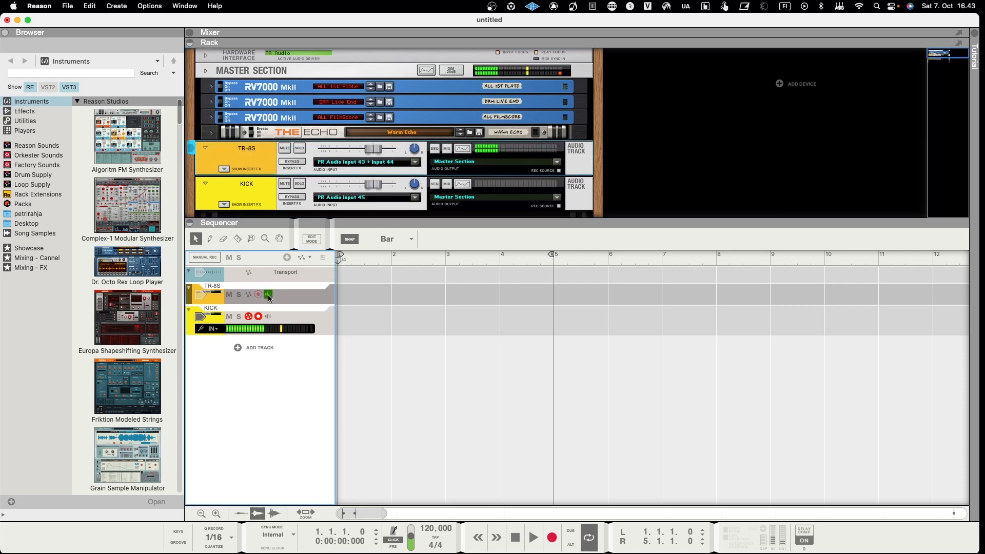
left_click(268, 295)
left_click(268, 316)
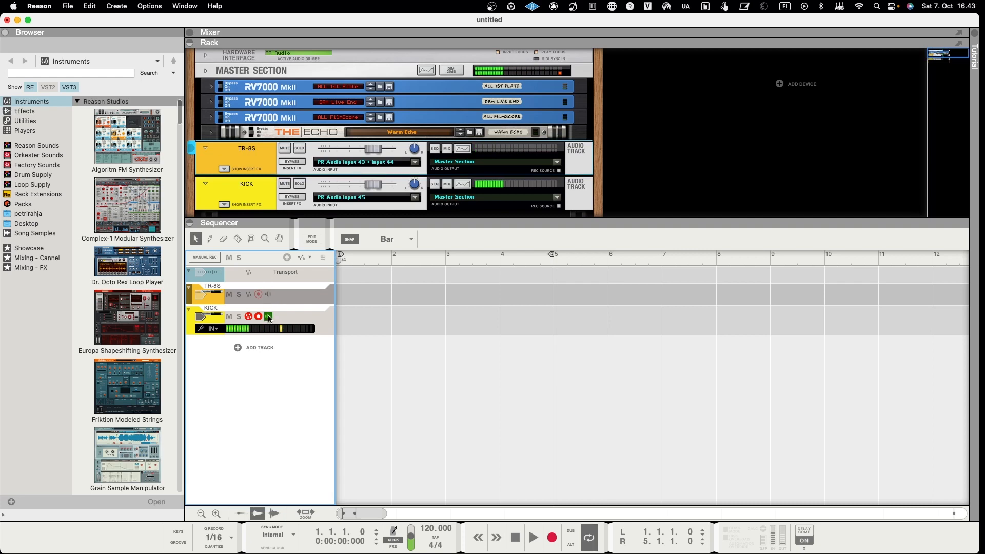
left_click(267, 316)
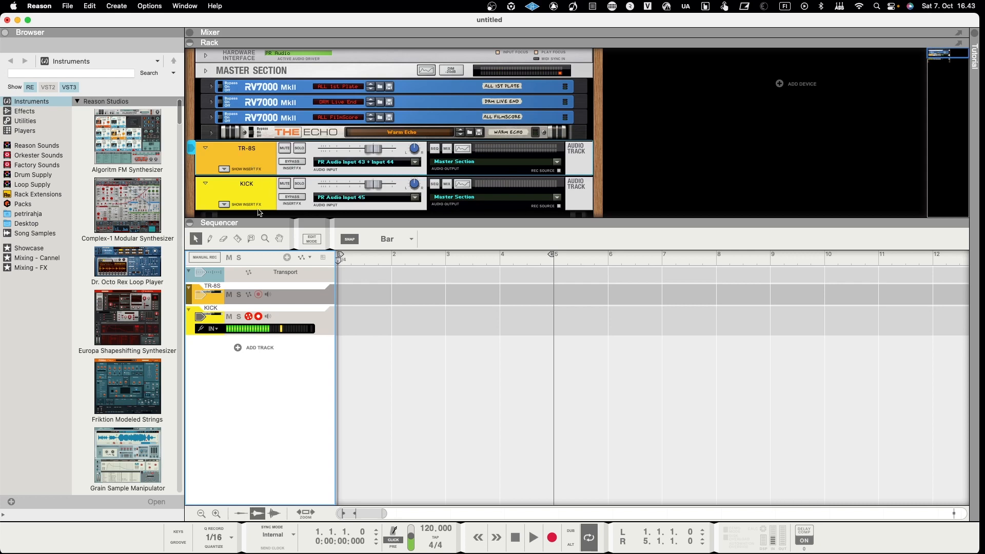
left_click_drag(259, 221, 263, 307)
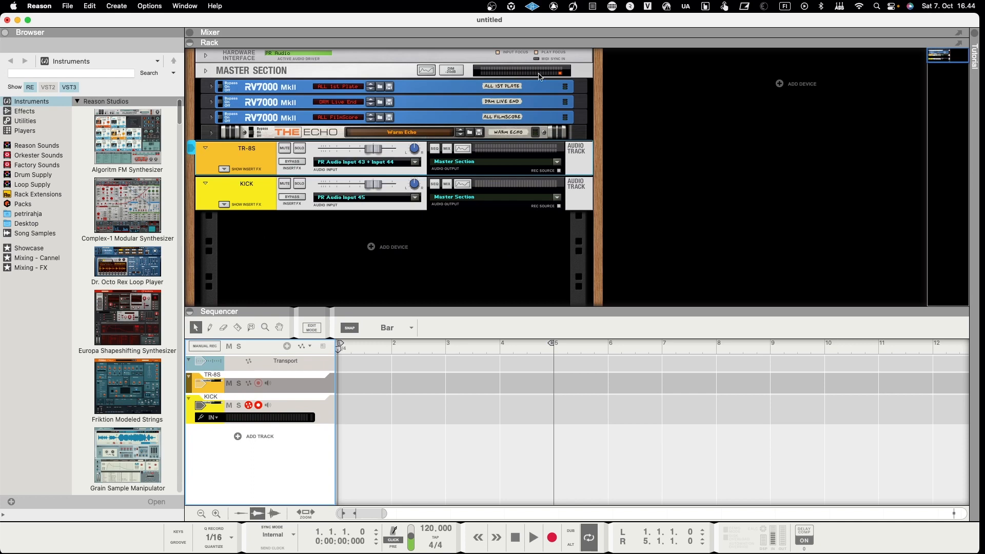
- Detach the rack into its own window and unfold the hardware interface with its Audio I/O and More Audio sections
left_click(959, 45)
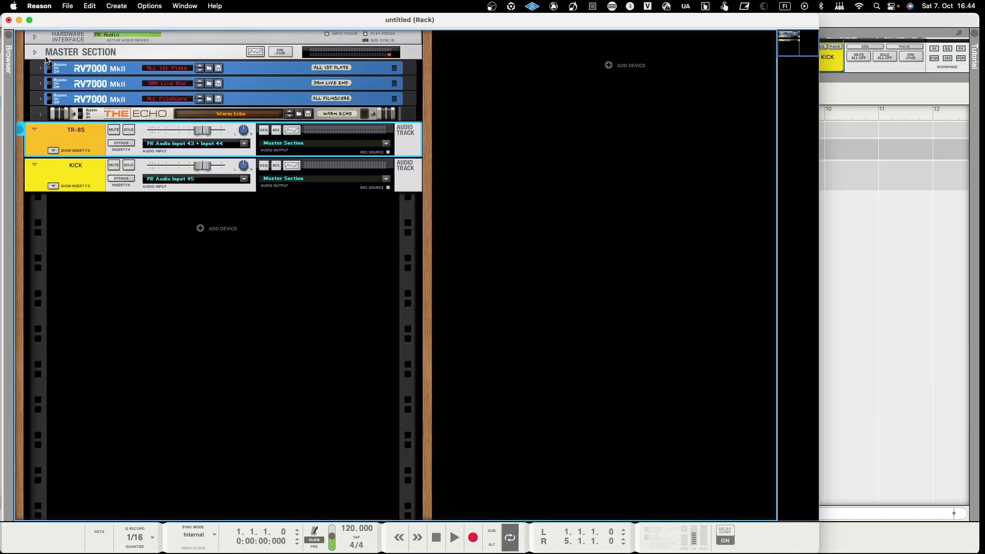
left_click(35, 38)
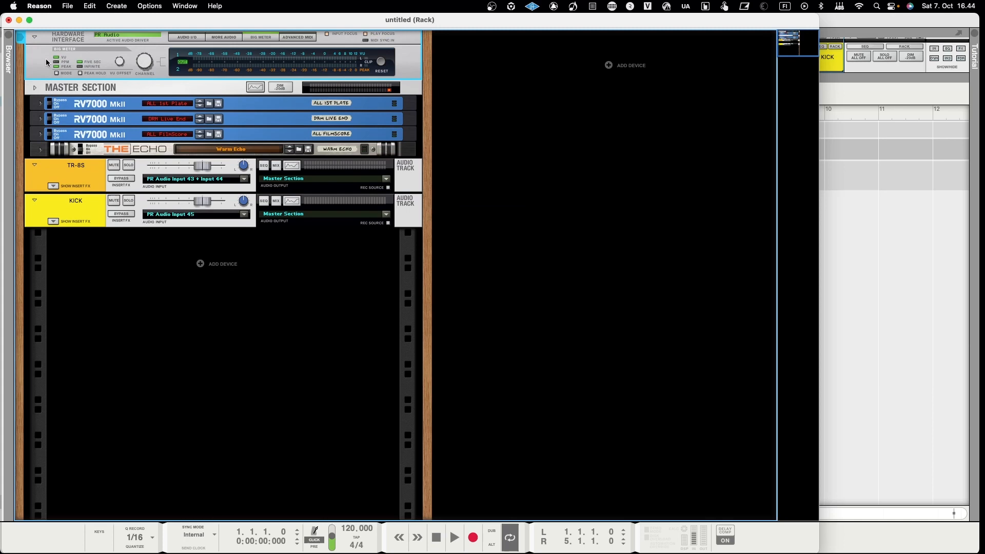
left_click(187, 37)
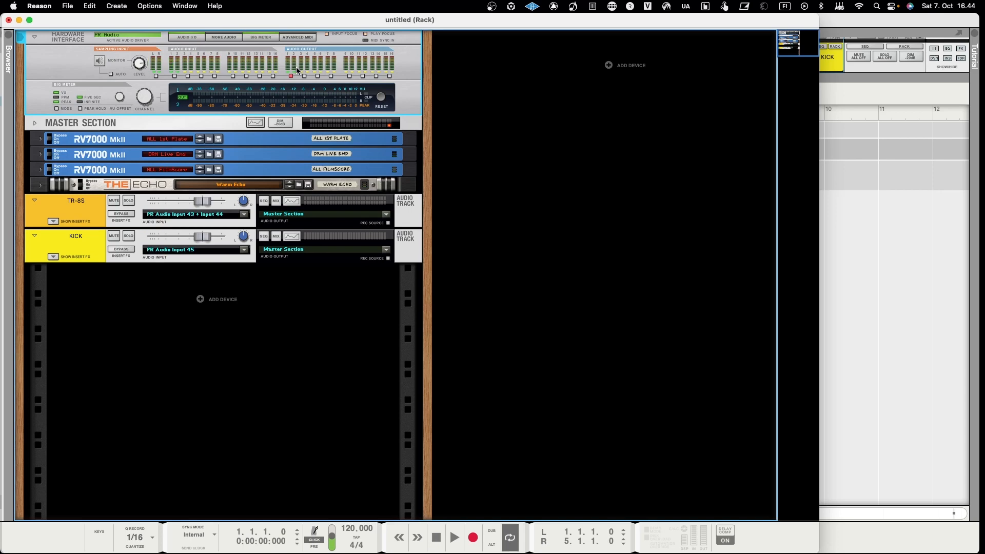
left_click(242, 38)
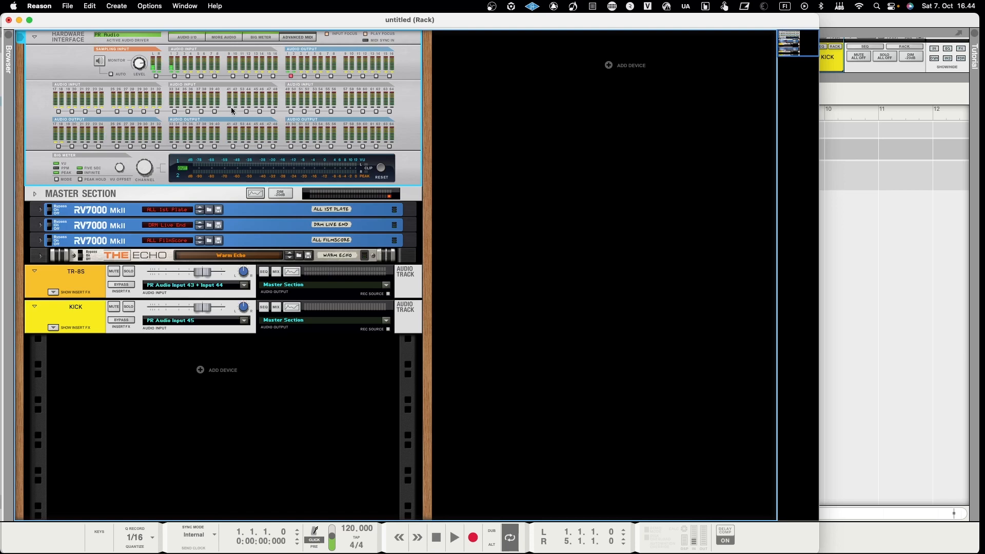
- Check channel levels on the Big Meter for audio outputs 17/18 and 19/20, audio inputs 1/2 and the sampling input
left_click(59, 147)
left_click(72, 147)
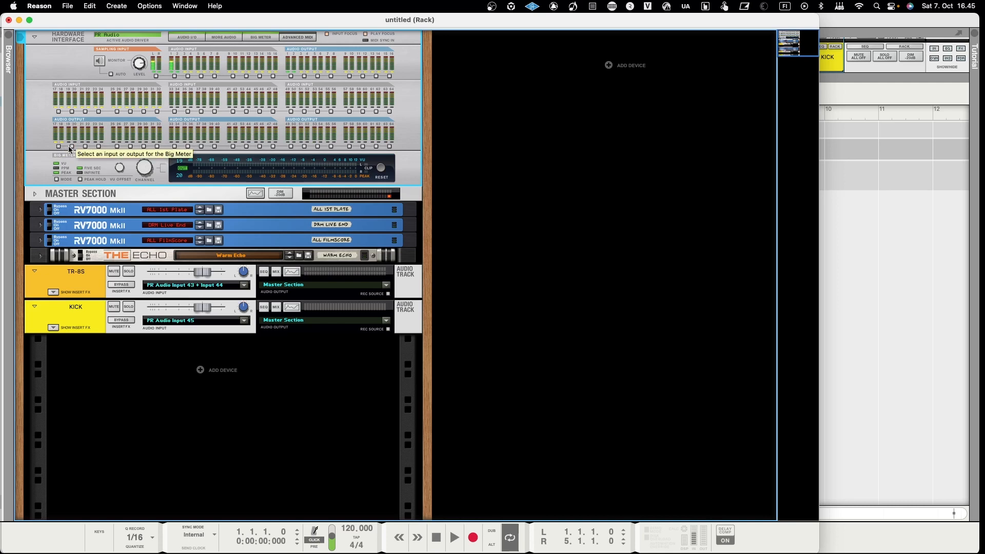
left_click(69, 146)
left_click(71, 147)
left_click(58, 147)
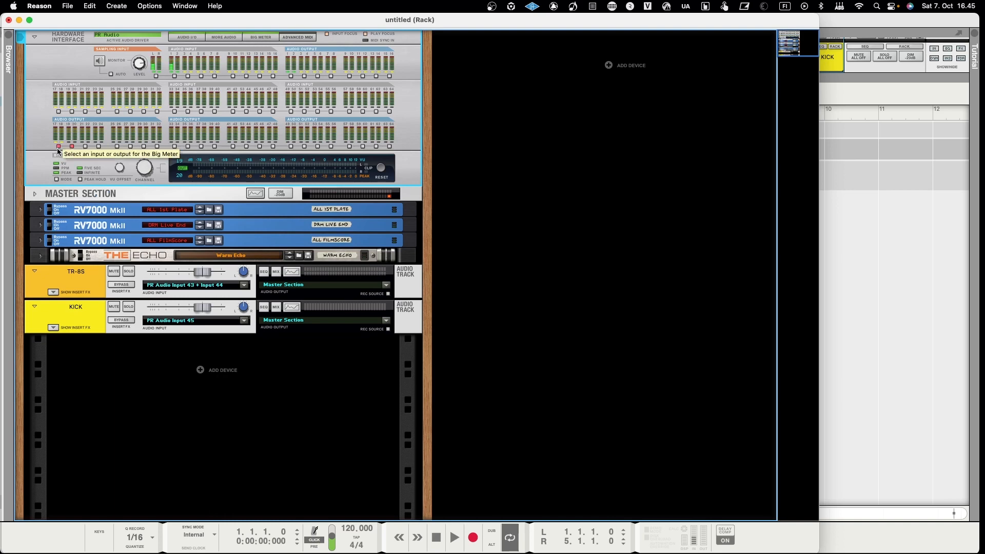
left_click(173, 75)
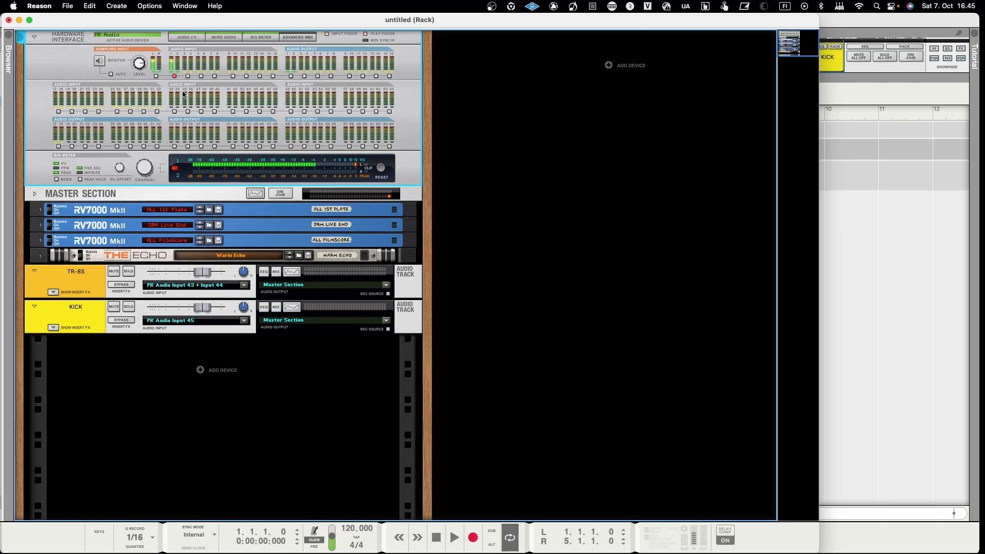
left_click(155, 75)
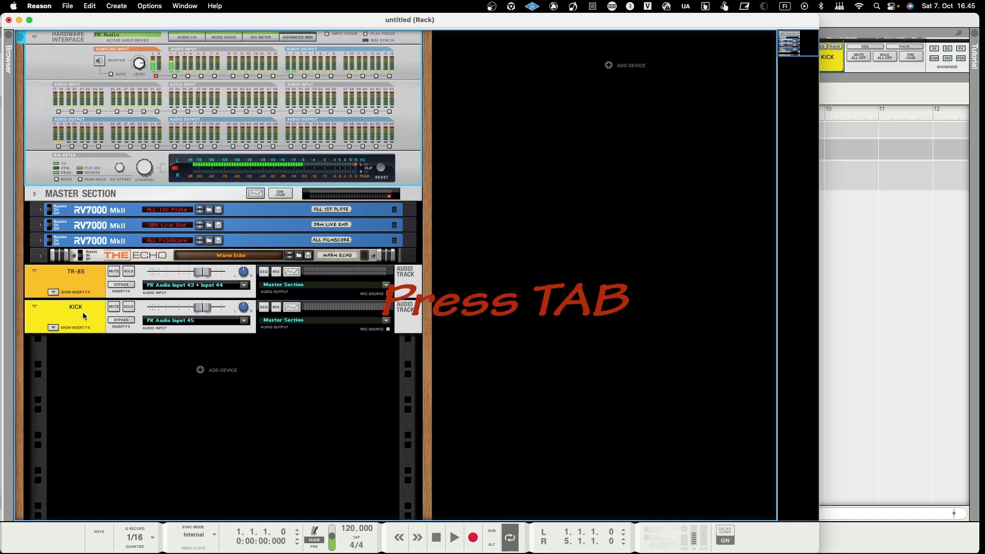
- On the rear of the rack, cable the KICK track's stereo direct out to audio outputs 17 and 18, and return to the front
key("Tab")
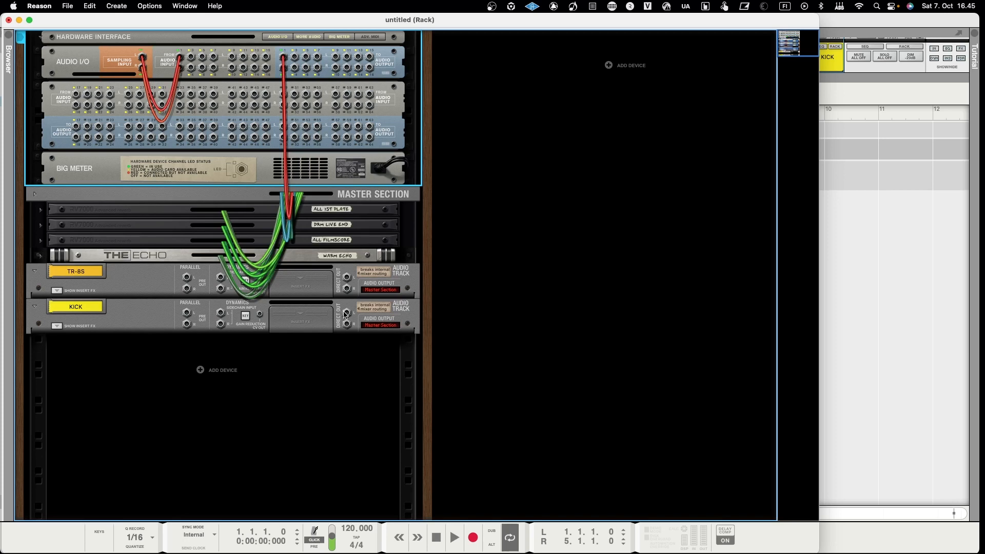
left_click_drag(347, 312, 77, 136)
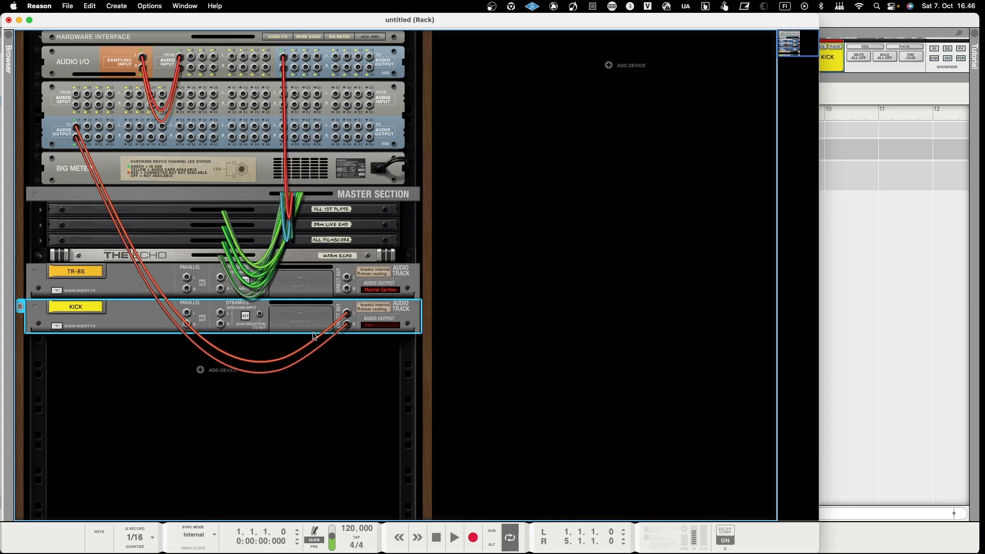
key("Tab")
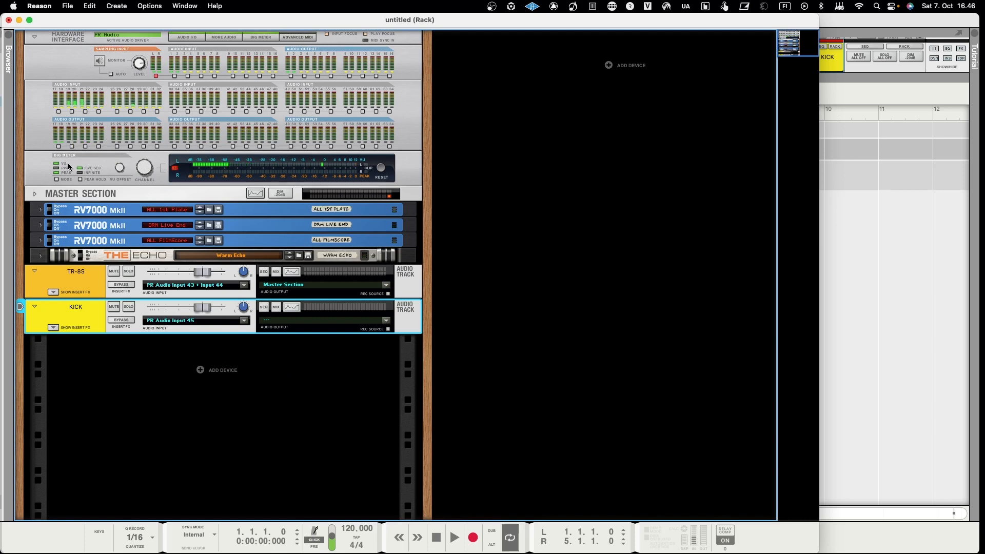
- Set the Big Meter to audio outputs 17/18 and turn on monitoring for the KICK track in the sequencer
left_click(58, 147)
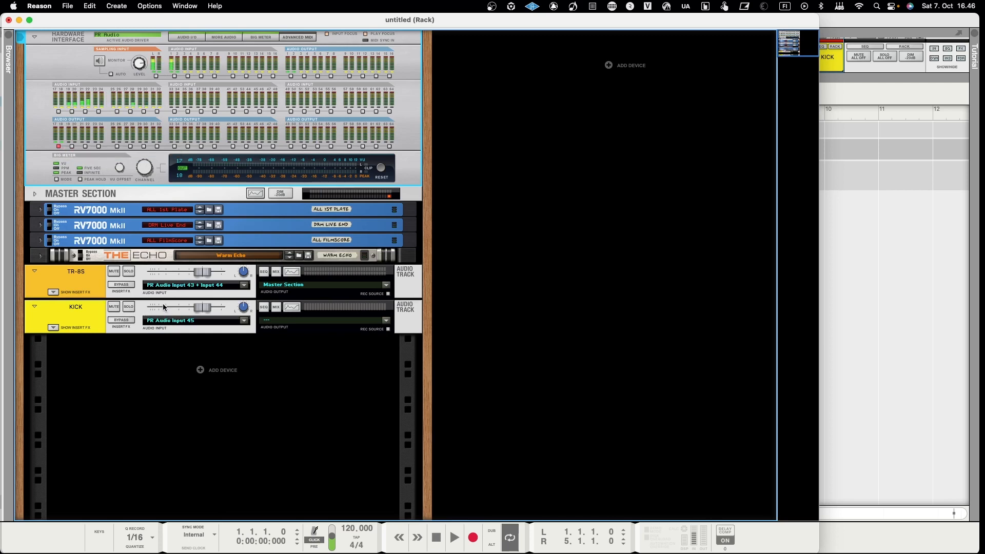
left_click(137, 313)
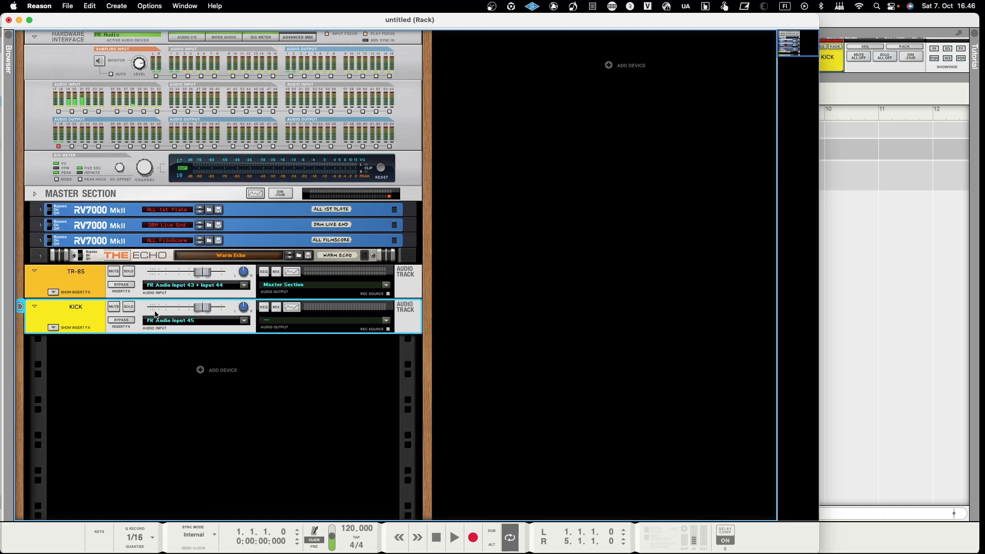
key("Tab")
key("Tab")
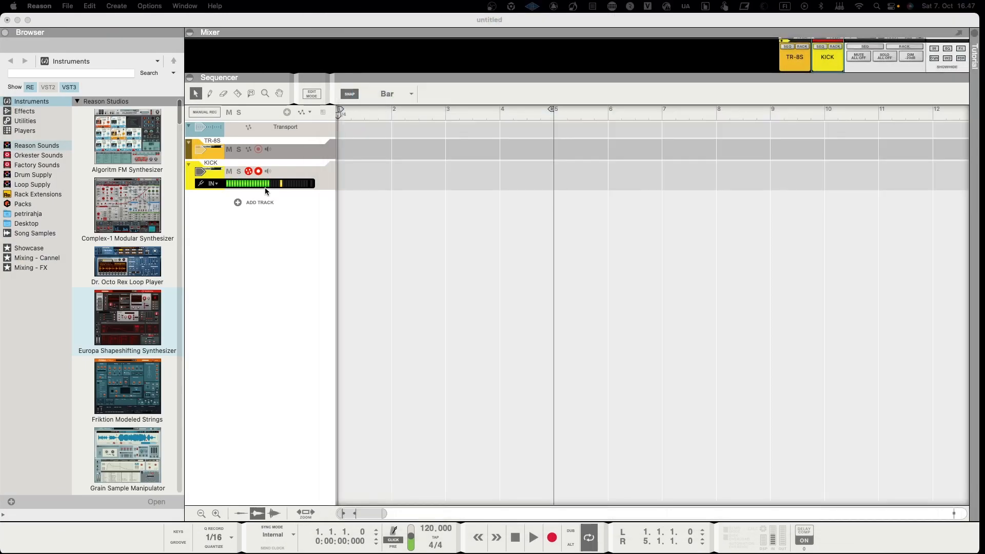
left_click(266, 171)
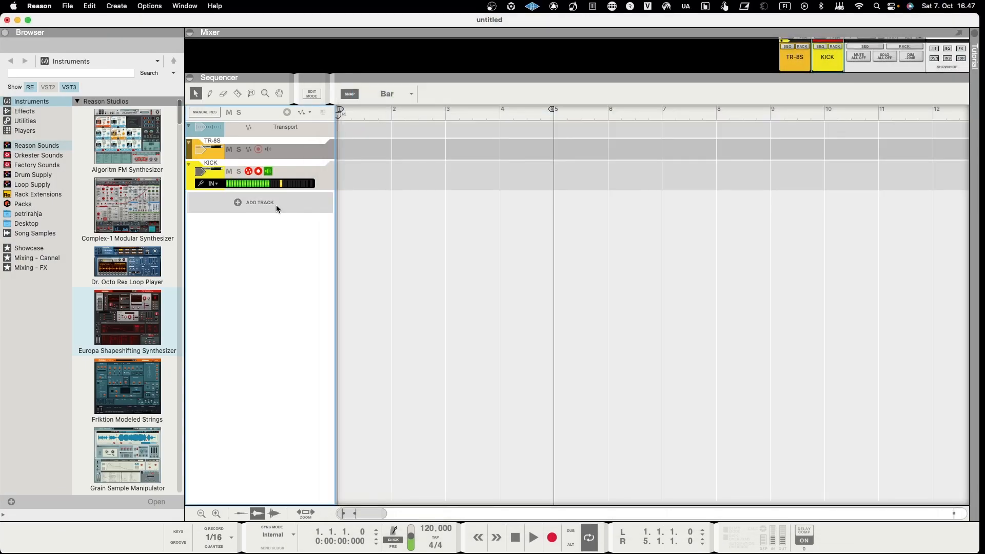
- Bring the detached rack window in front of the main window and check the KICK signal on outputs 17/18 against its rear cabling
key("ctrl+Up")
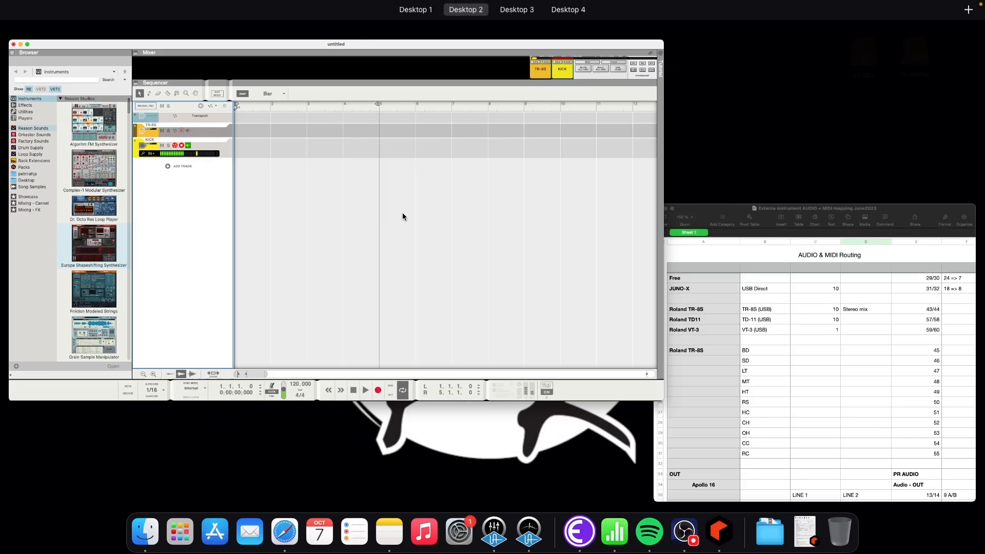
mouse_move(464, 12)
key("ctrl+Up")
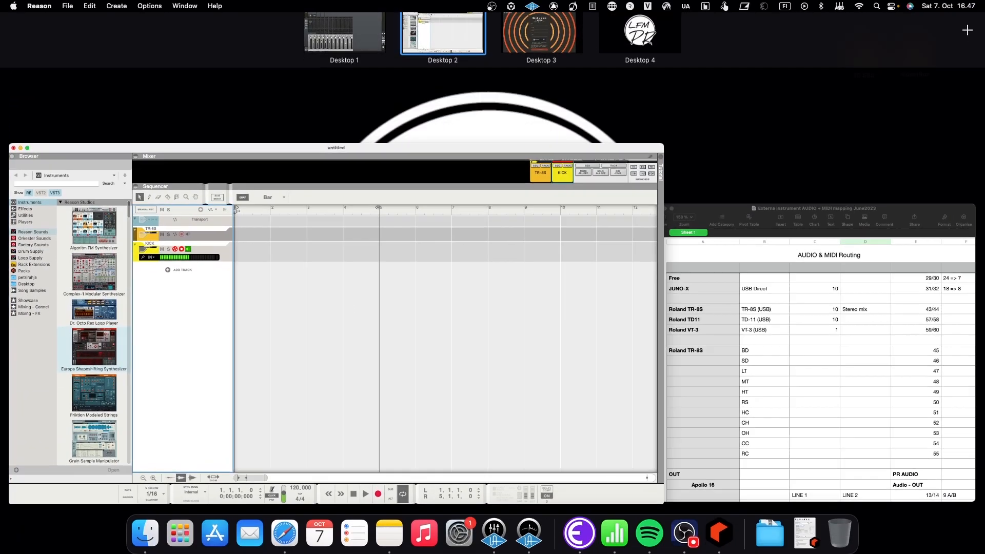
left_click_drag(479, 1, 365, 35)
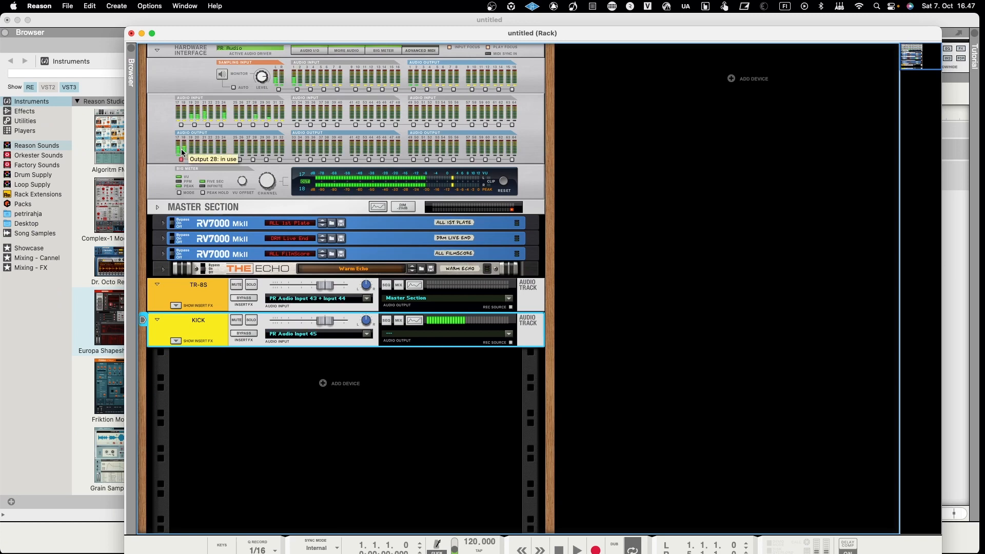
key("Tab")
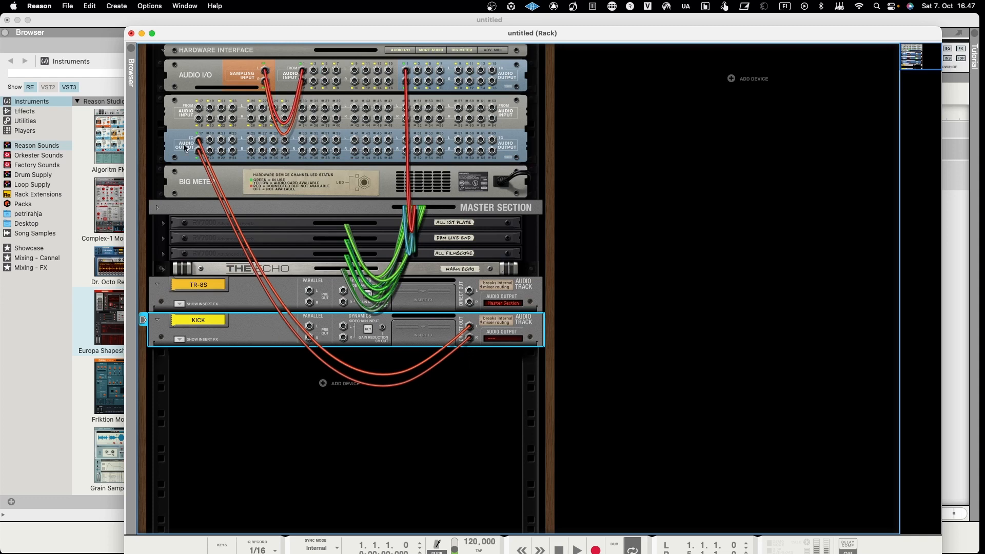
key("Tab")
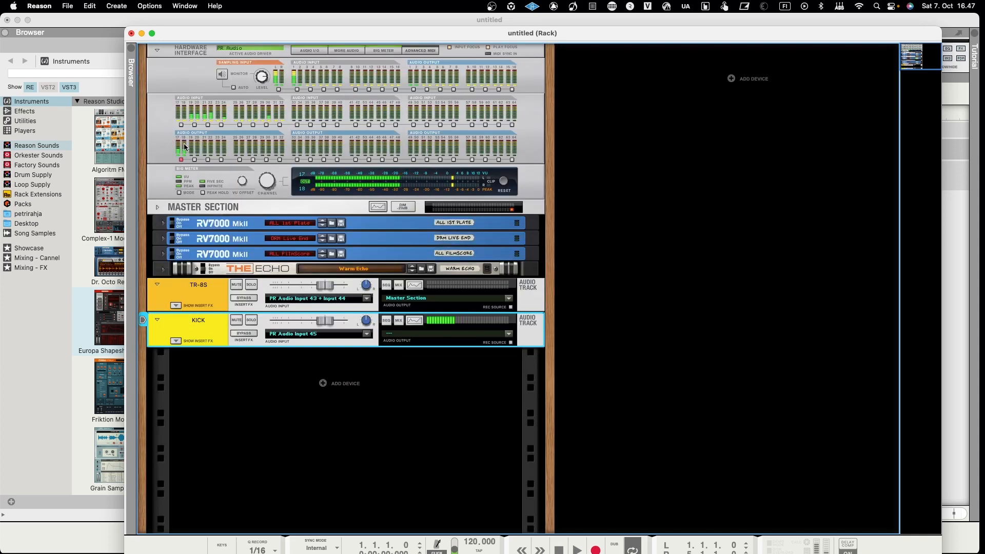
- Disconnect both KICK direct out cables from audio outputs 17 and 18 on the rear of the rack, and return to the front
key("Tab")
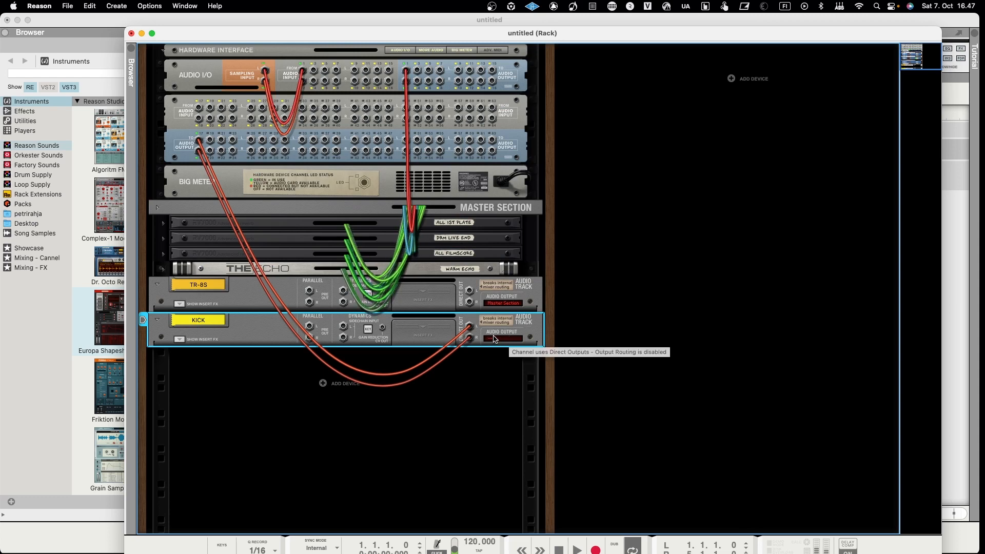
left_click(200, 144)
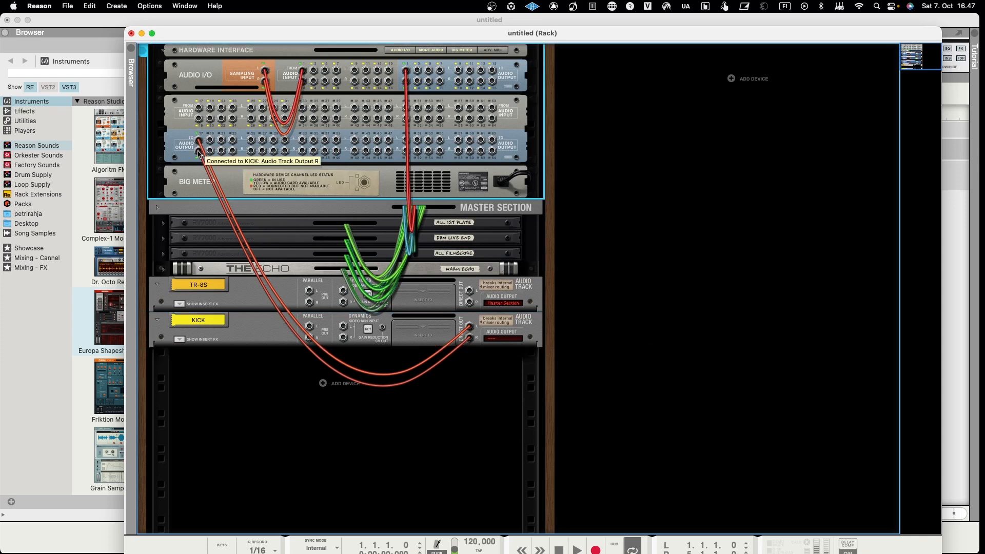
right_click(198, 153)
left_click(218, 176)
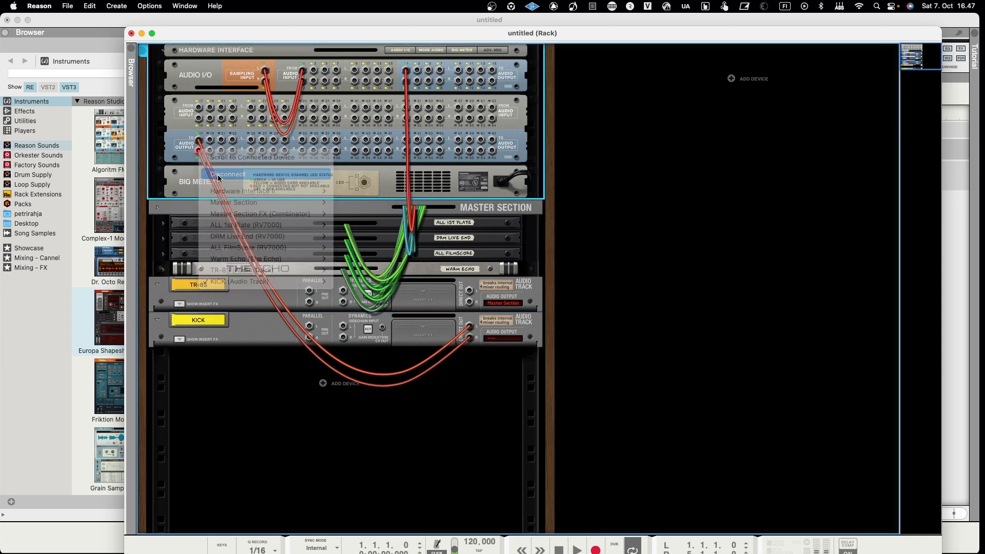
right_click(198, 143)
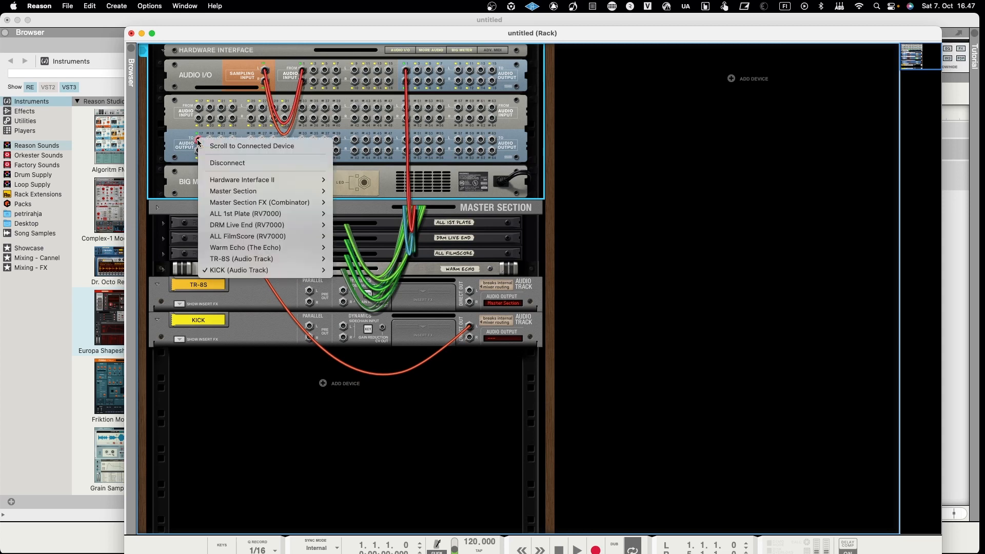
left_click(221, 163)
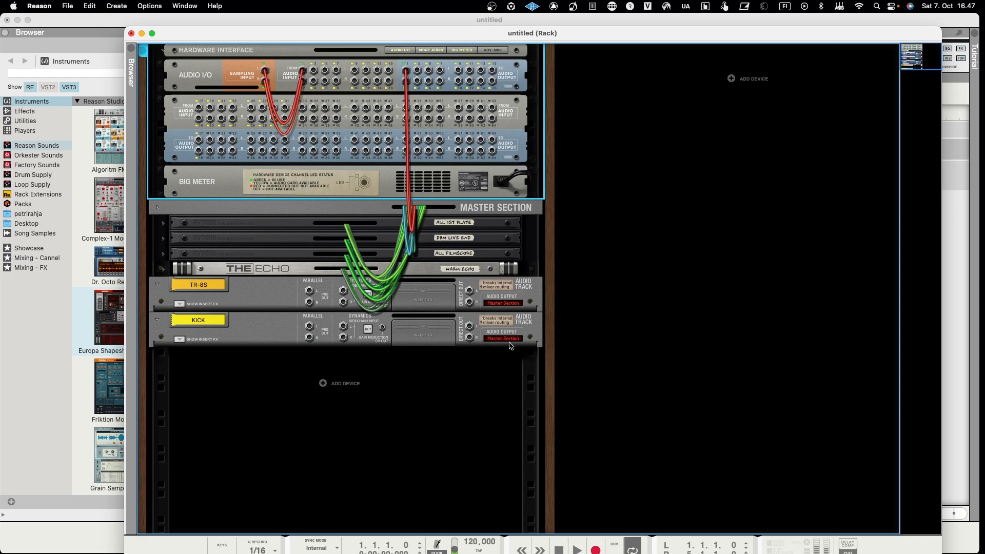
key("Tab")
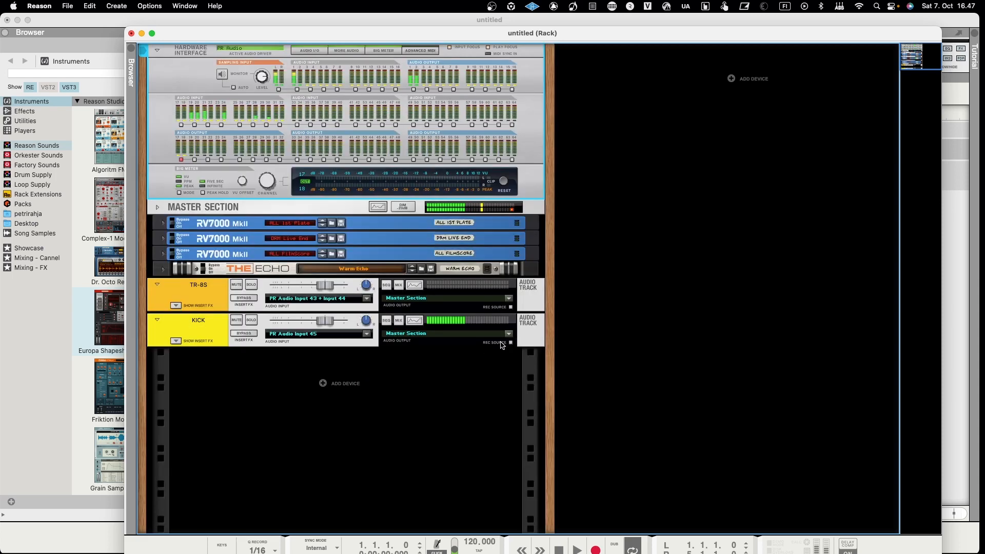